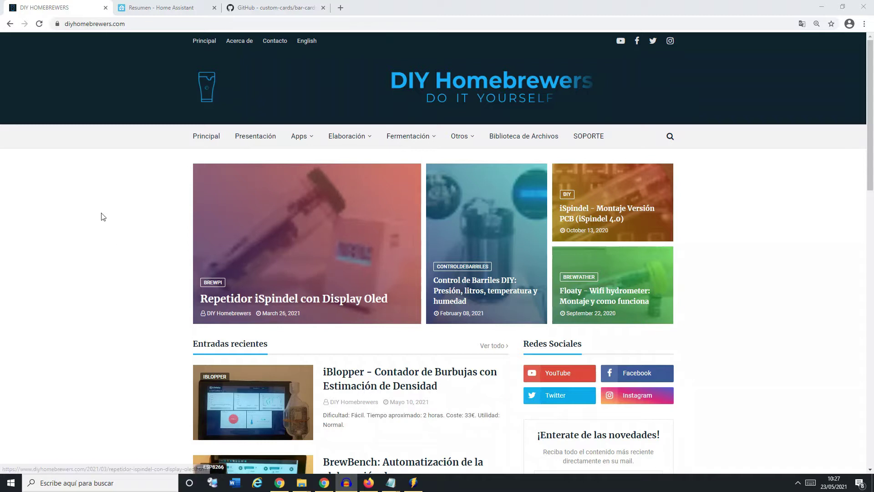
# Open the "Control de Barriles DIY: Calibrado y Firmware" article from the Control de Barriles category of the DIY Homebrewers site.
pyautogui.hotkey('ctrl', 'Tab')
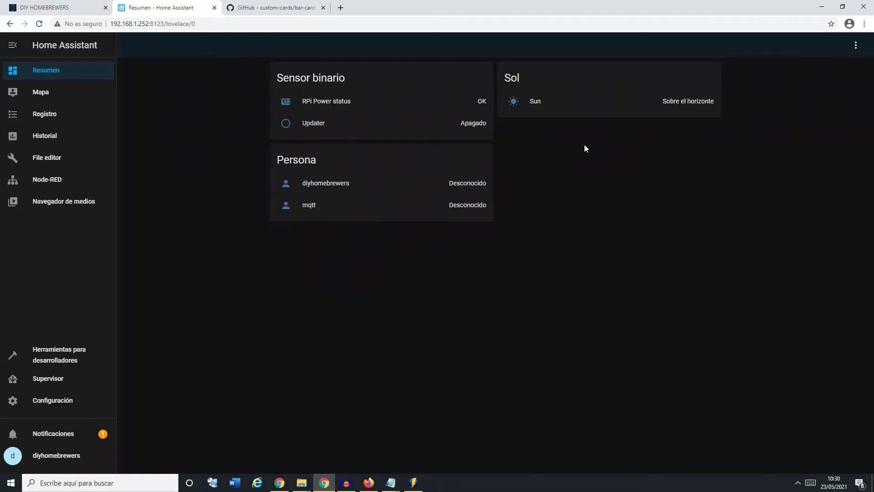
pyautogui.click(29, 4)
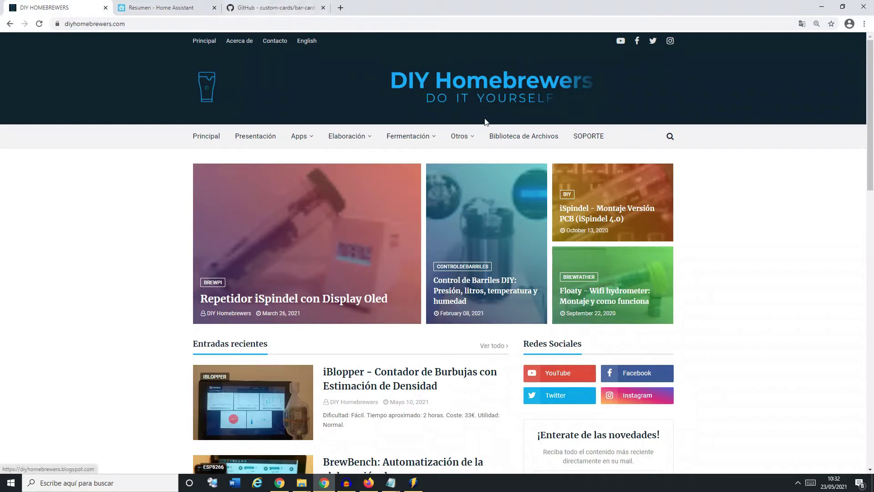
pyautogui.moveTo(469, 135)
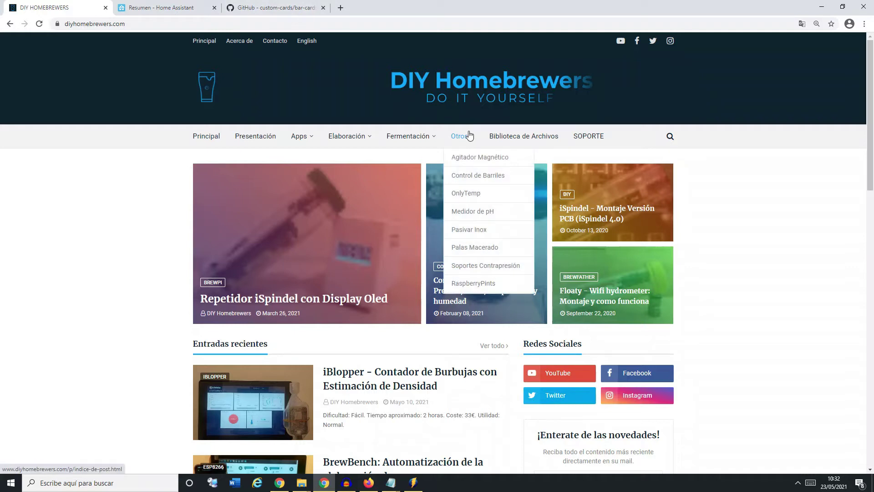
pyautogui.click(476, 175)
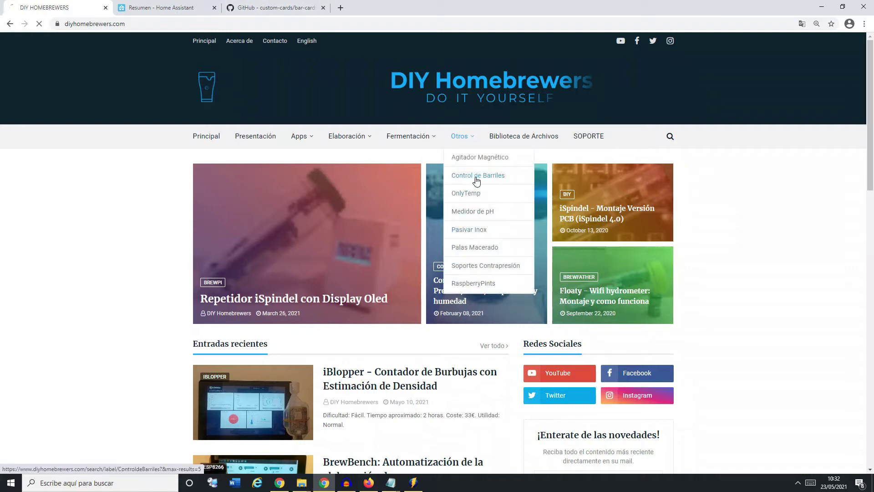
pyautogui.scroll(-1, 476, 177)
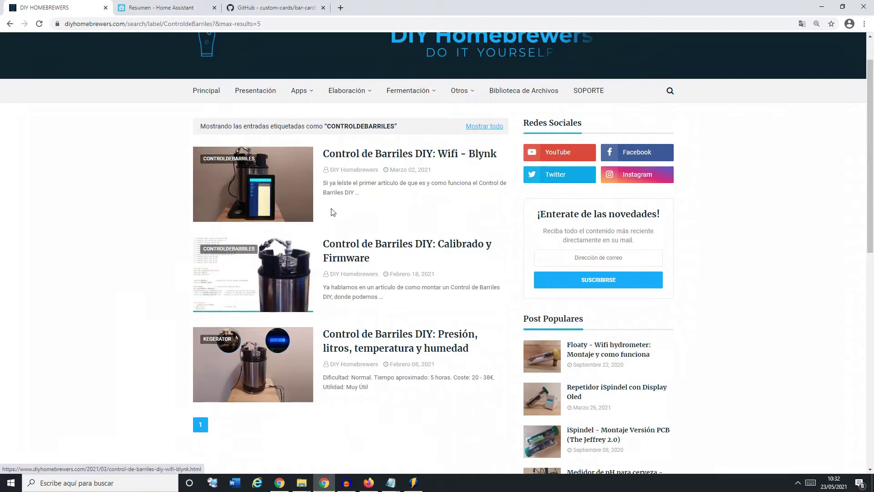
pyautogui.click(387, 250)
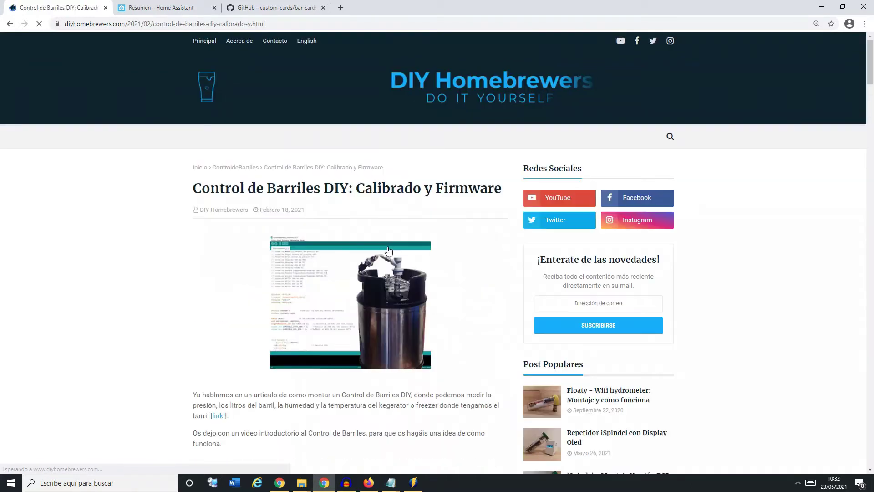
# Find the ControldeBarrilesDIY_WIFI_MQTTV2.04 entry in the article's list of available firmwares.
pyautogui.press('End')
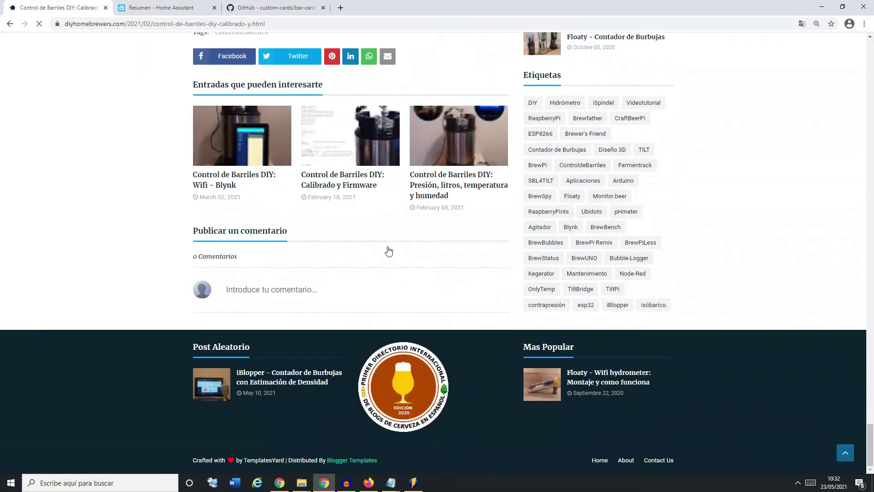
pyautogui.scroll(8, 388, 250)
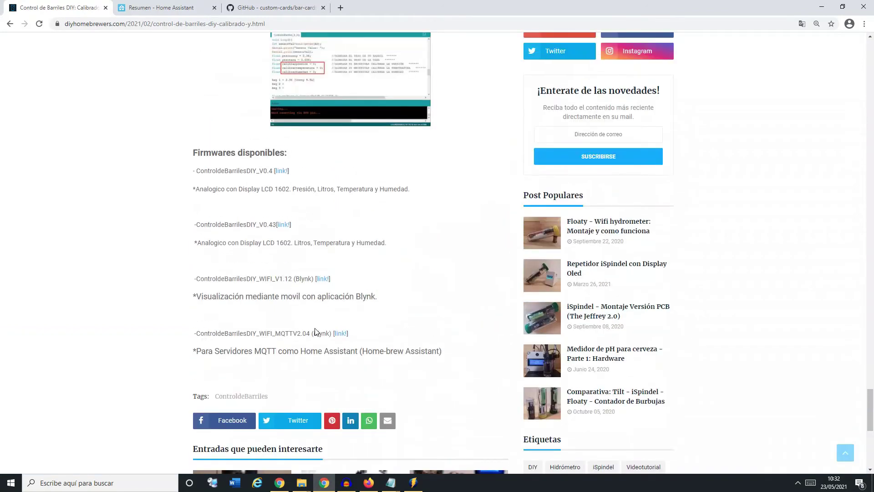
pyautogui.tripleClick(237, 334)
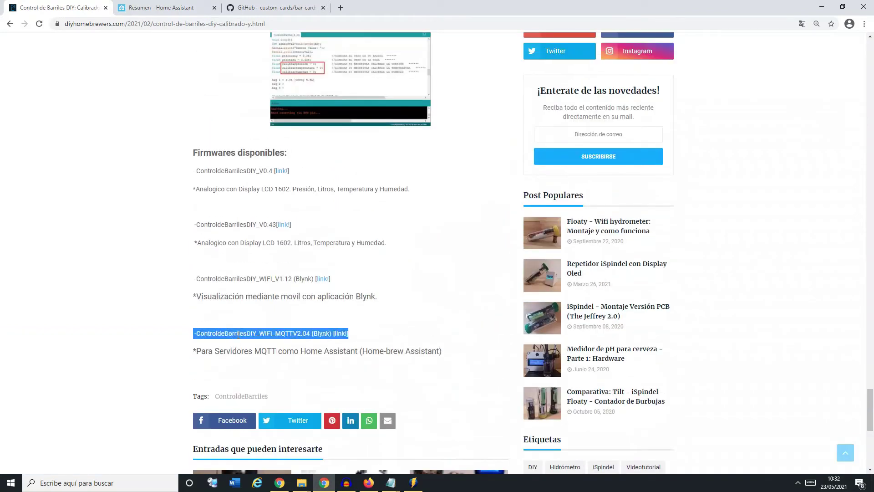
# Close the blog page and open ControldeBarriles_MQTT_2.04.ino in Arduino from the CONTROL DE BARRILES DIY desktop folder.
pyautogui.click(106, 8)
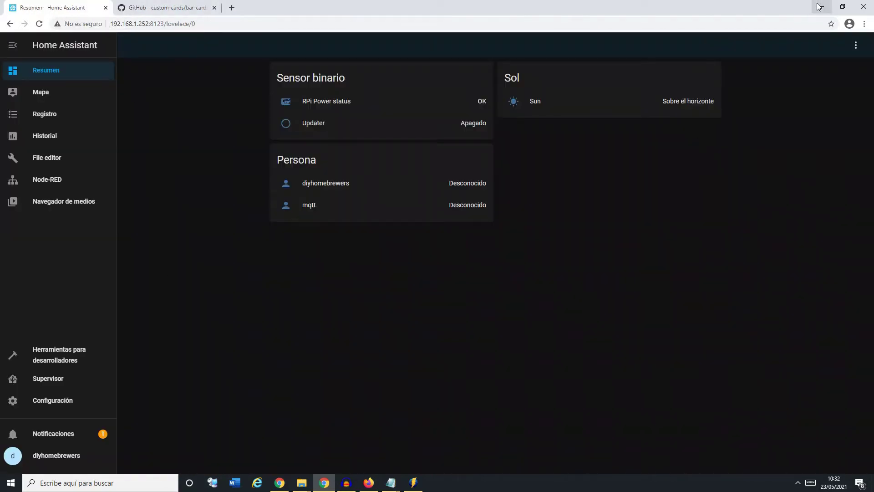
pyautogui.click(821, 6)
pyautogui.doubleClick(23, 78)
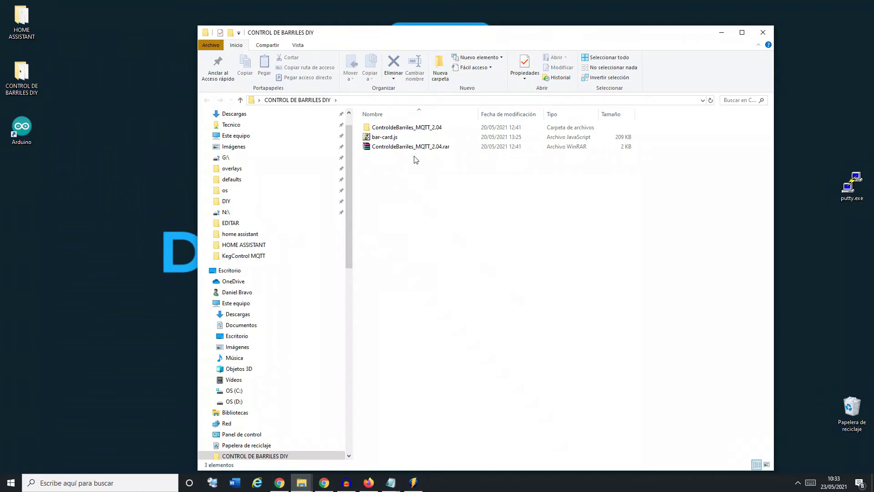
pyautogui.doubleClick(412, 127)
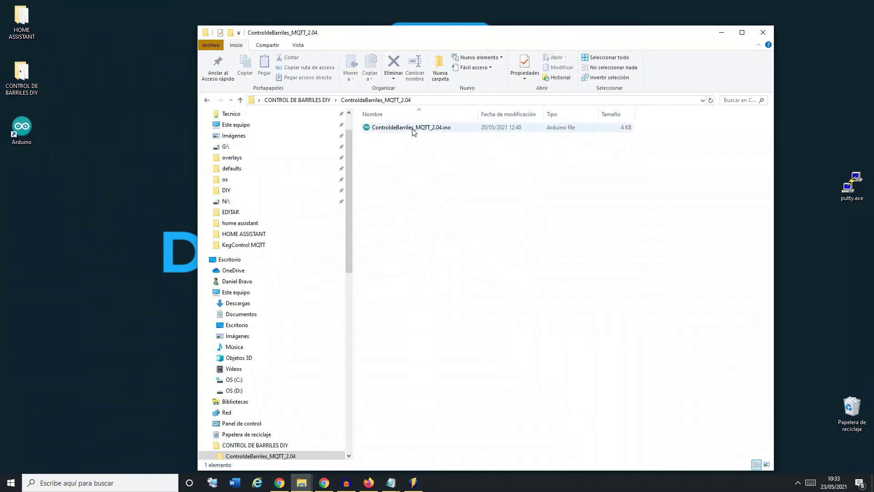
pyautogui.doubleClick(410, 127)
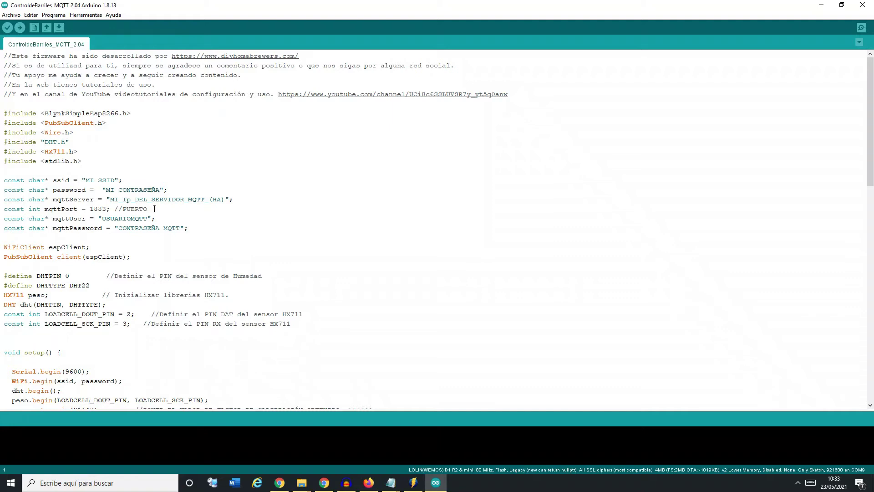
# Read through the whole firmware sketch, from the included libraries to the MQTT publishing code in the loop.
pyautogui.click(185, 152)
pyautogui.scroll(-2, 222, 202)
pyautogui.scroll(-2, 223, 202)
pyautogui.scroll(-10, 268, 284)
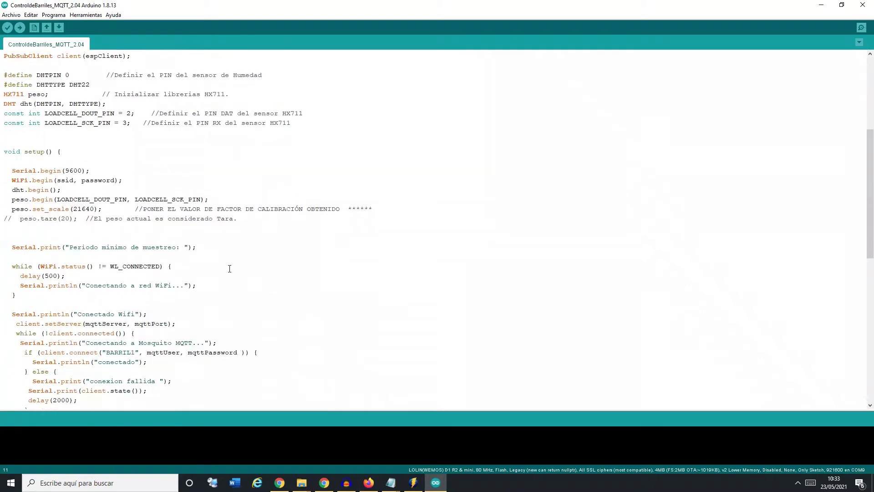
pyautogui.scroll(-7, 209, 277)
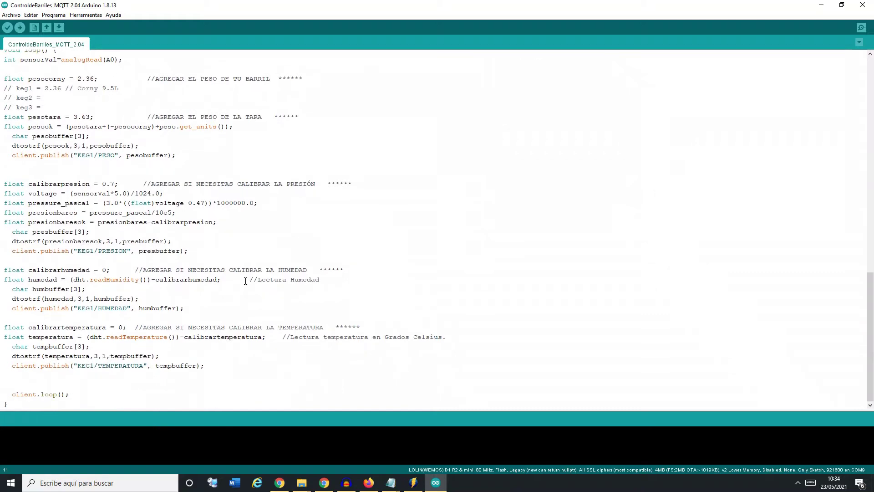
pyautogui.scroll(18, 245, 281)
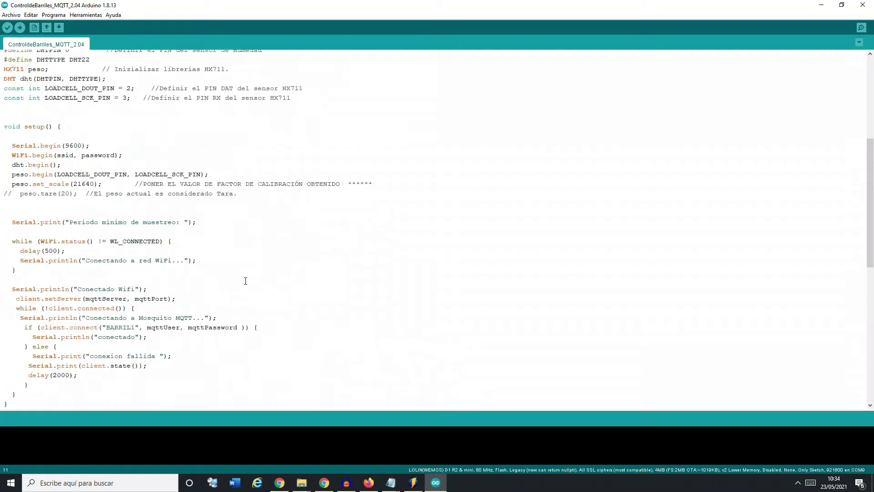
pyautogui.scroll(4, 245, 281)
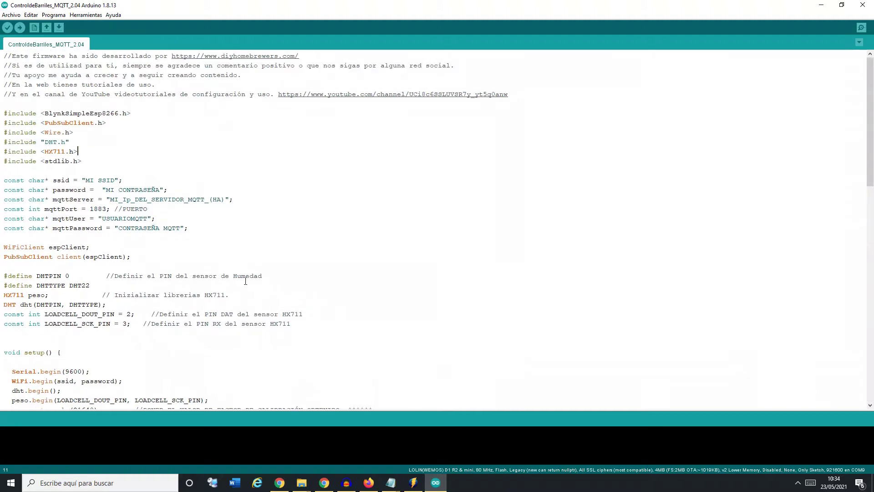
# Examine the calibration factor in peso.set_scale and the keg and tare weights in pesocorny and pesotara.
pyautogui.scroll(-3, 242, 277)
pyautogui.scroll(-2, 236, 275)
pyautogui.moveTo(372, 266); pyautogui.dragTo(65, 266)
pyautogui.scroll(-13, 246, 226)
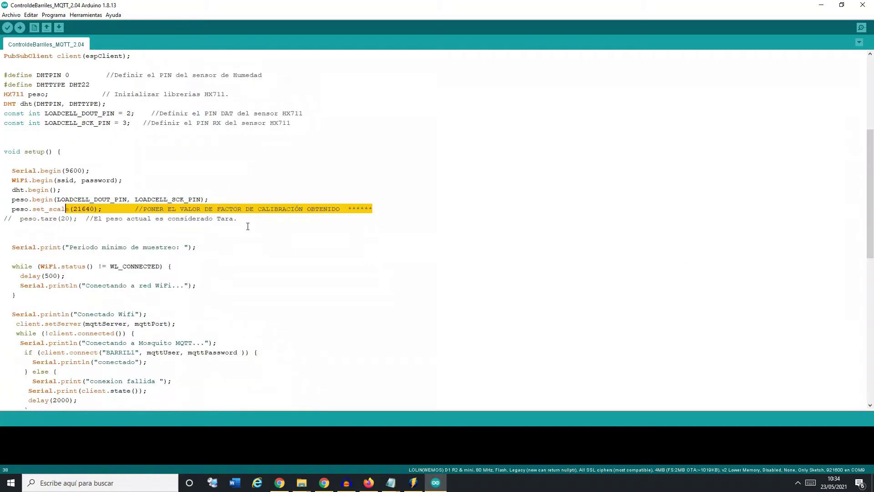
pyautogui.scroll(-3, 244, 226)
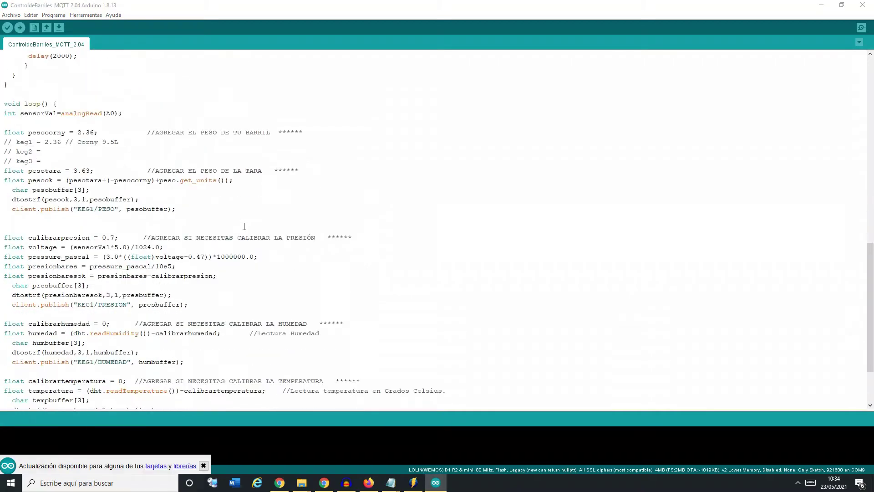
pyautogui.scroll(1, 181, 226)
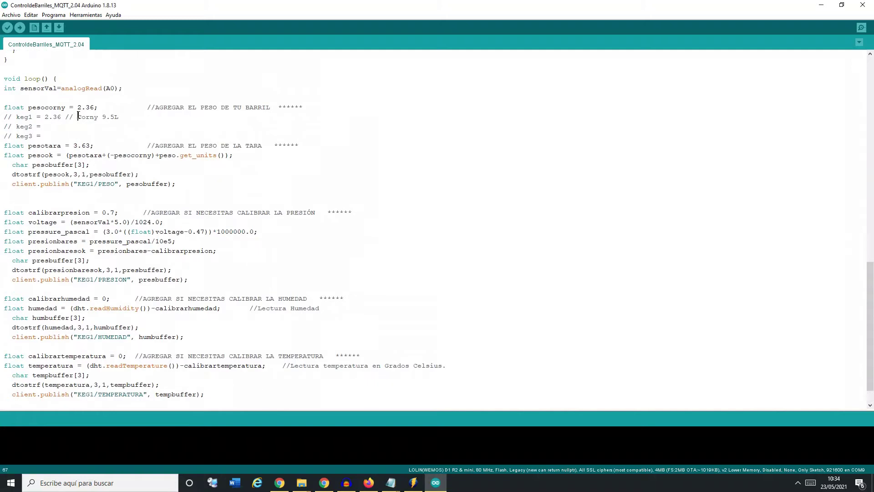
pyautogui.moveTo(5, 146); pyautogui.dragTo(95, 145)
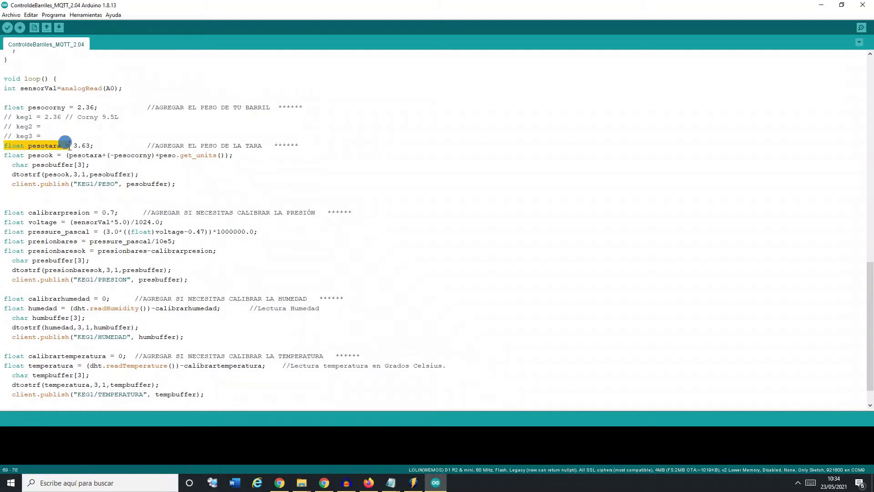
pyautogui.moveTo(114, 108); pyautogui.dragTo(3, 107)
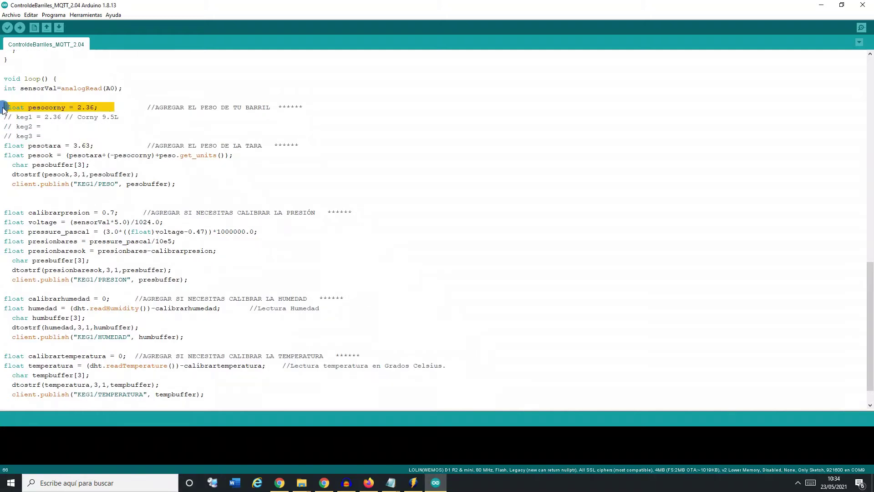
pyautogui.click(93, 126)
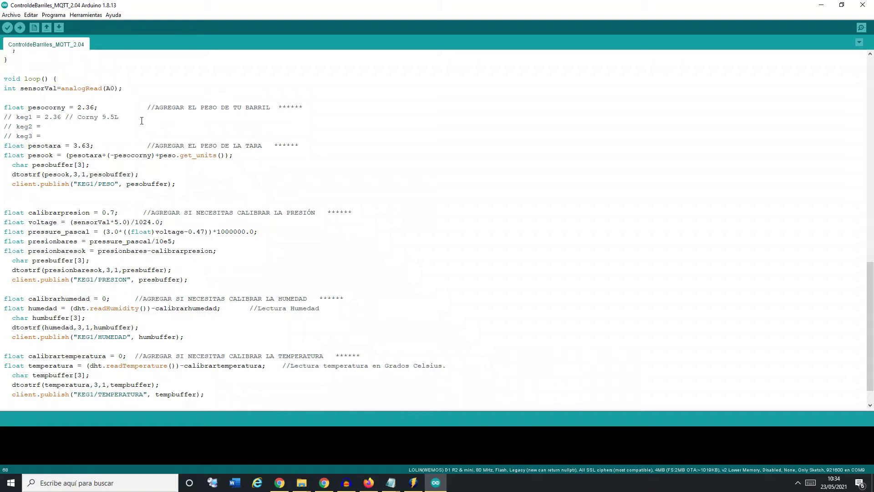
# Examine the connection constants for the Wi-Fi network and the MQTT server, port, user and password.
pyautogui.scroll(8, 141, 120)
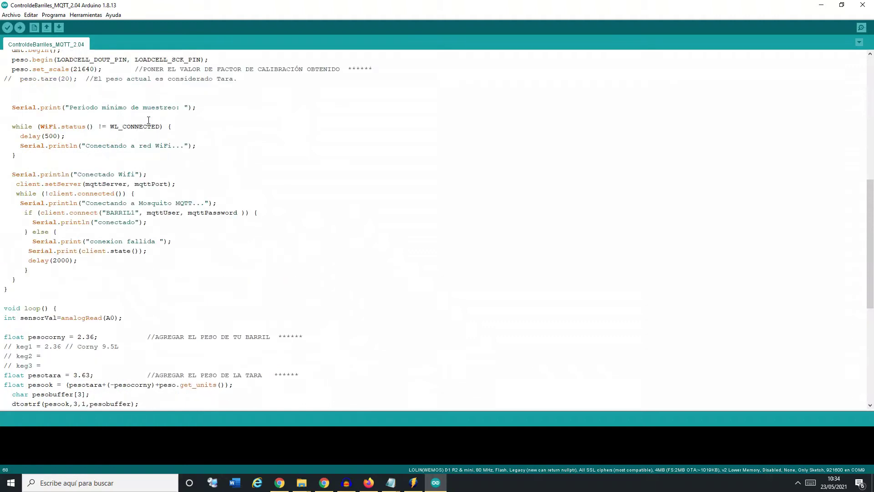
pyautogui.scroll(7, 149, 120)
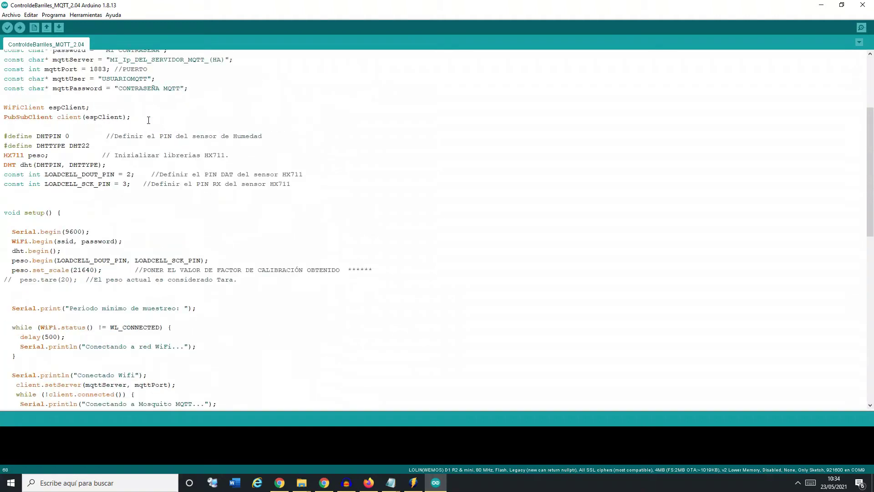
pyautogui.scroll(5, 149, 120)
pyautogui.moveTo(203, 230); pyautogui.dragTo(2, 183)
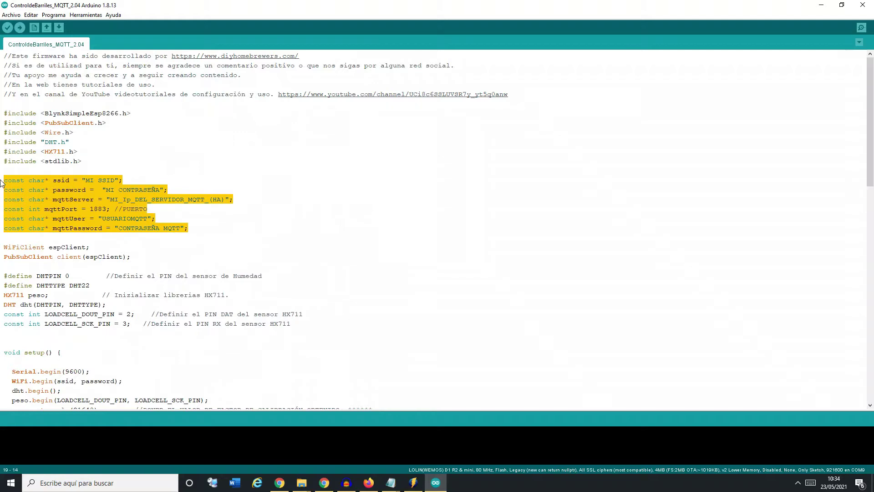
pyautogui.click(96, 190)
pyautogui.moveTo(114, 180); pyautogui.dragTo(83, 177)
pyautogui.moveTo(160, 190); pyautogui.dragTo(111, 190)
pyautogui.moveTo(224, 199); pyautogui.dragTo(111, 201)
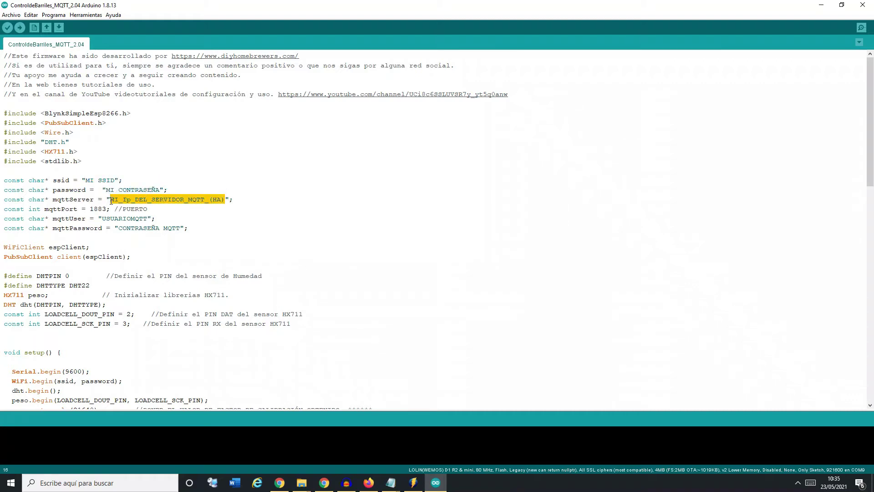
pyautogui.doubleClick(101, 208)
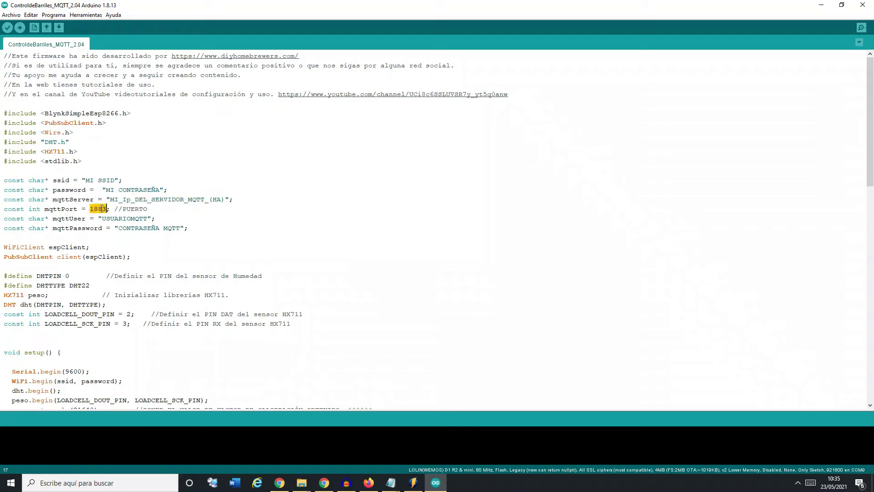
pyautogui.doubleClick(135, 218)
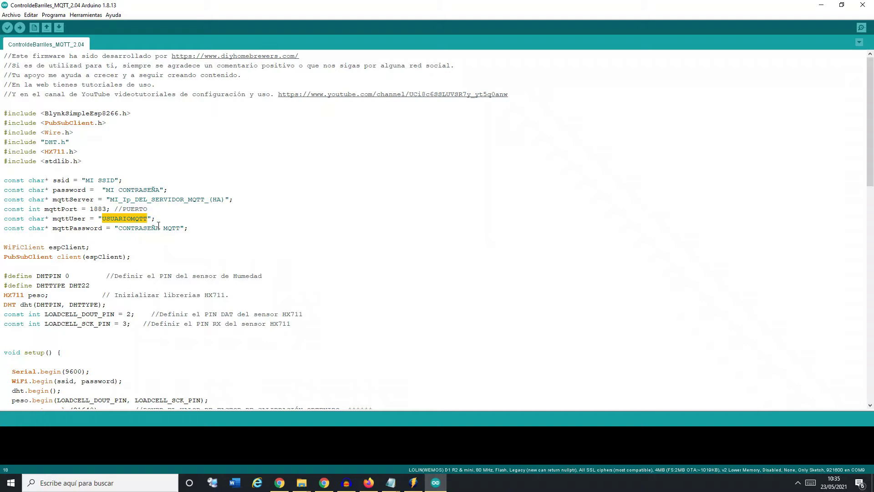
# Set mqttServer to 192.168.1.252 and mqttUser to mqtt in the sketch, copying both from the DATOS.txt notes.
pyautogui.hotkey('alt', 'Tab')
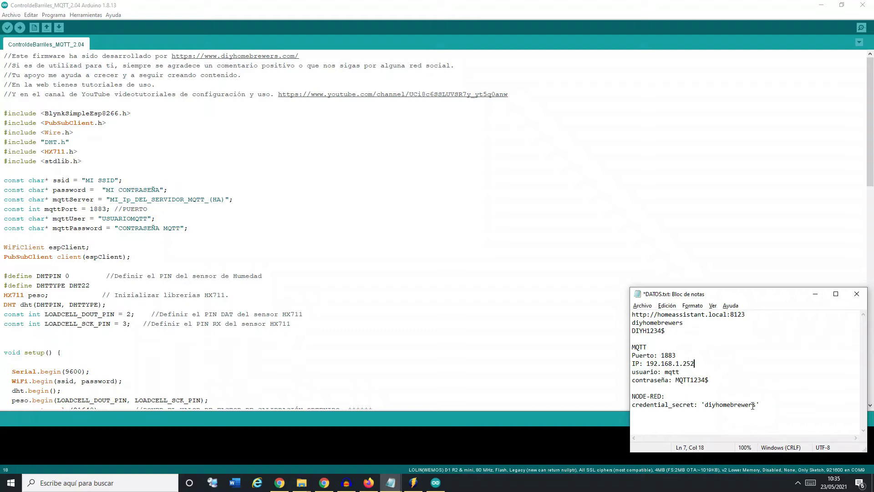
pyautogui.moveTo(695, 363); pyautogui.dragTo(646, 363)
pyautogui.hotkey('ctrl', 'c')
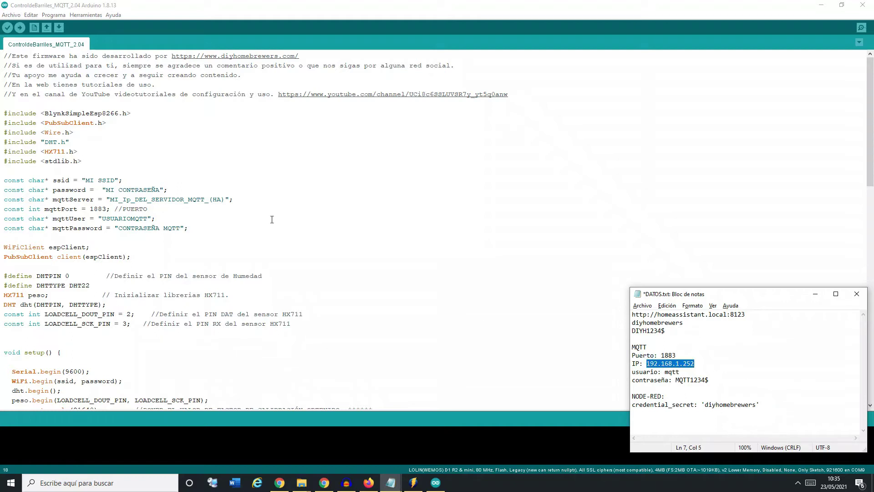
pyautogui.moveTo(227, 198); pyautogui.dragTo(111, 199)
pyautogui.hotkey('ctrl', 'v')
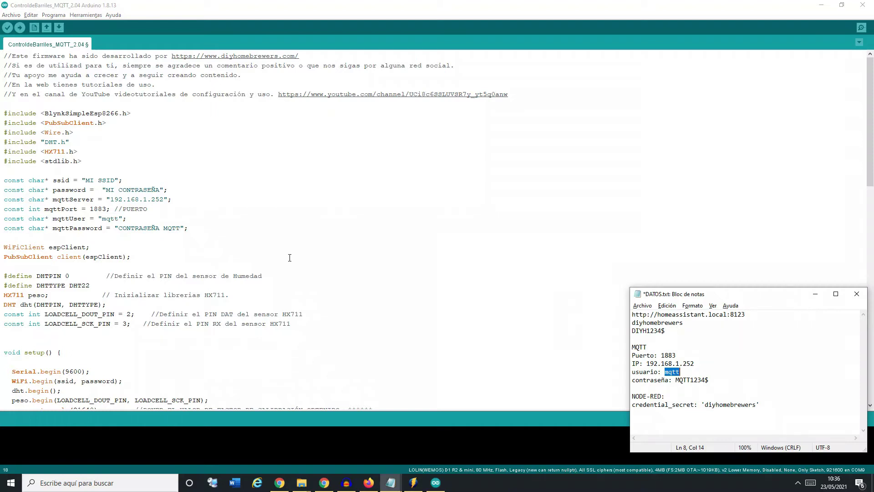
# Paste the MQTT password from DATOS.txt into mqttPassword, and enter the Wi-Fi network name and password in ssid and password.
pyautogui.moveTo(676, 380); pyautogui.dragTo(709, 380)
pyautogui.hotkey('ctrl', 'c')
pyautogui.moveTo(177, 228); pyautogui.dragTo(120, 228)
pyautogui.hotkey('ctrl', 'v')
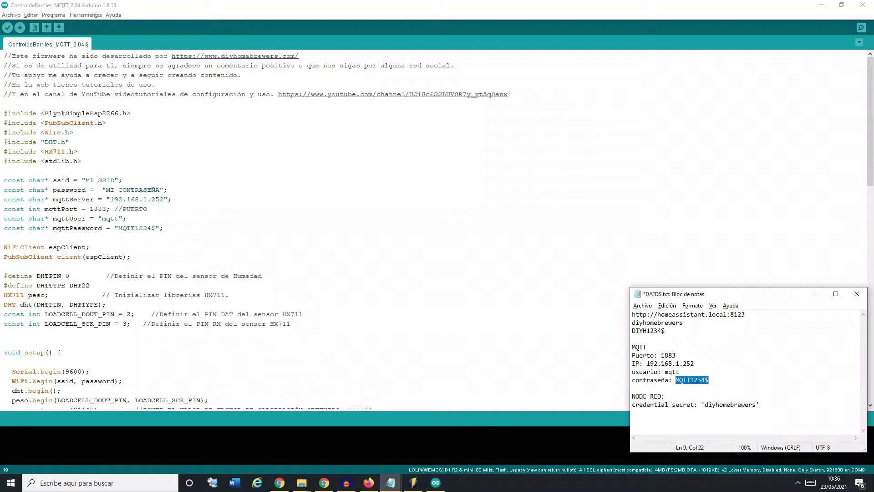
pyautogui.moveTo(166, 190); pyautogui.dragTo(103, 189)
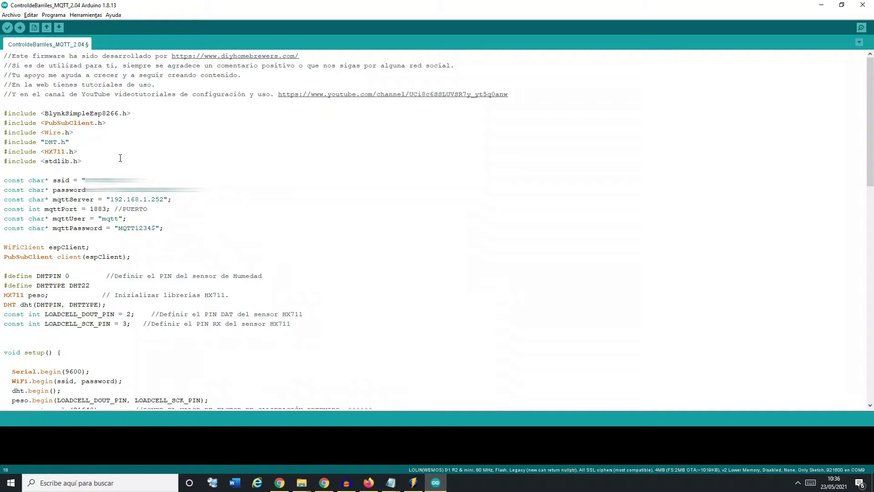
# Check the libraries included in the sketch, such as BlynkSimpleEsp8266 and PubSubClient, and the sensor calibration code in the loop.
pyautogui.moveTo(83, 160); pyautogui.dragTo(3, 161)
pyautogui.click(80, 141)
pyautogui.moveTo(106, 123); pyautogui.dragTo(4, 122)
pyautogui.moveTo(83, 161); pyautogui.dragTo(2, 161)
pyautogui.moveTo(131, 113); pyautogui.dragTo(2, 122)
pyautogui.click(2, 122)
pyautogui.scroll(-20, 161, 138)
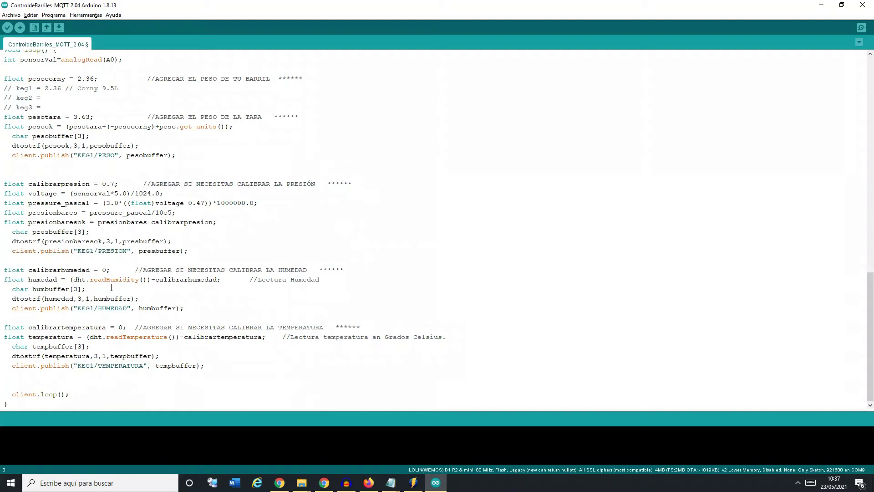
# Try changing the keg prefix of the KEG1/TEMPERATURA topic to KEG2.
pyautogui.moveTo(77, 367); pyautogui.dragTo(143, 367)
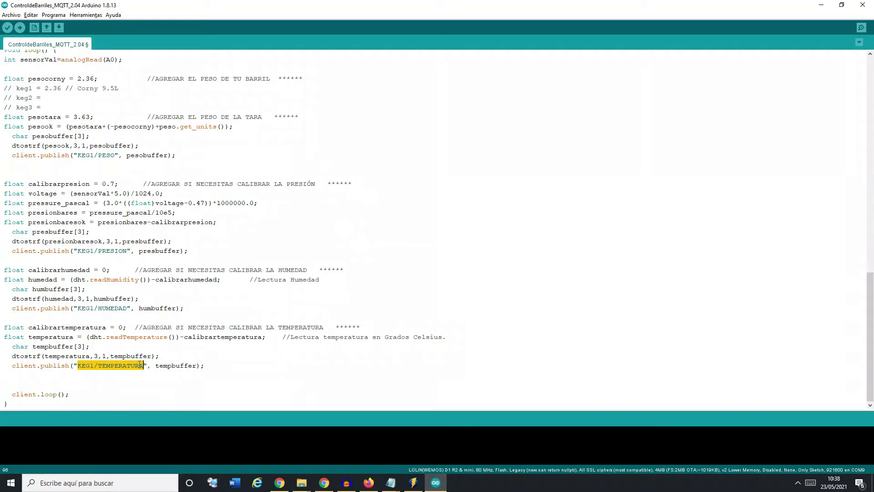
pyautogui.doubleClick(88, 367)
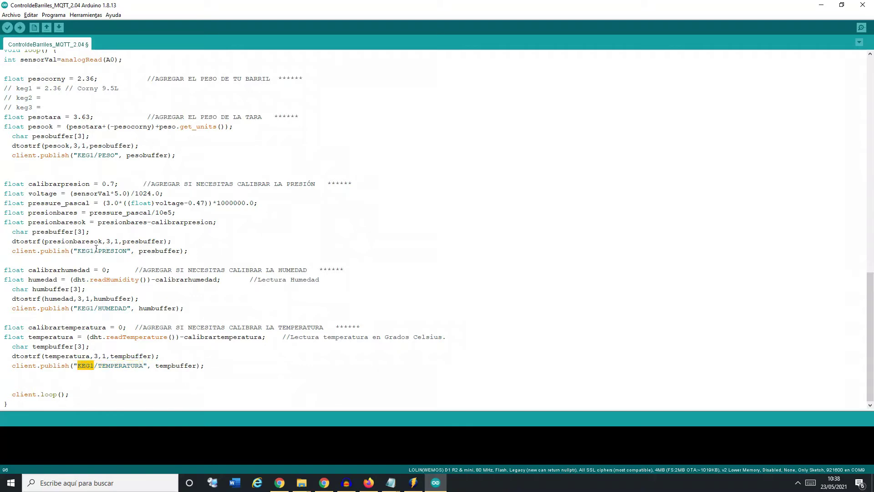
pyautogui.click(90, 366)
pyautogui.press('Delete')
pyautogui.write('2')
# Check the topic names TEMPERATURA, HUMEDAD, PRESION and PESO in the sketch's client.publish lines.
pyautogui.doubleClick(133, 366)
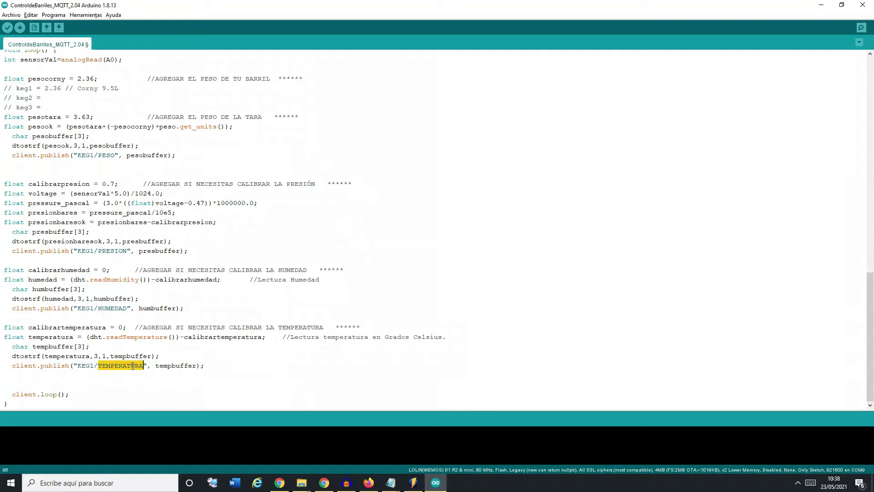
pyautogui.doubleClick(115, 308)
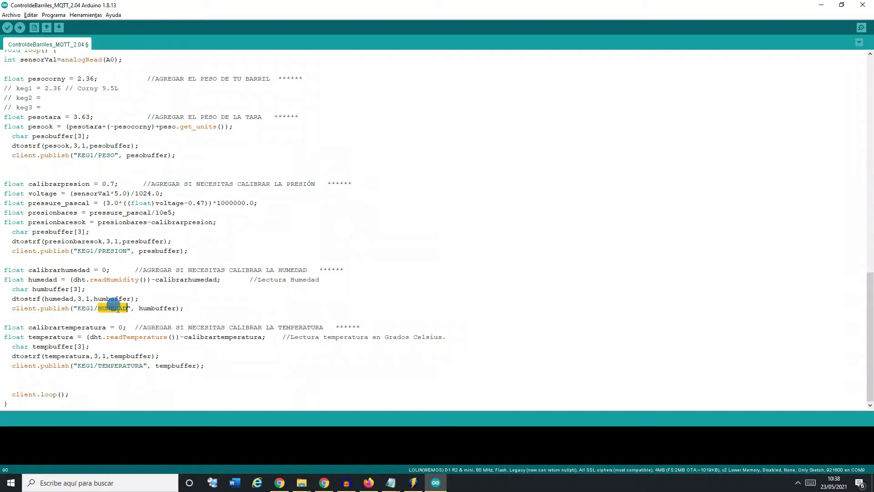
pyautogui.doubleClick(102, 251)
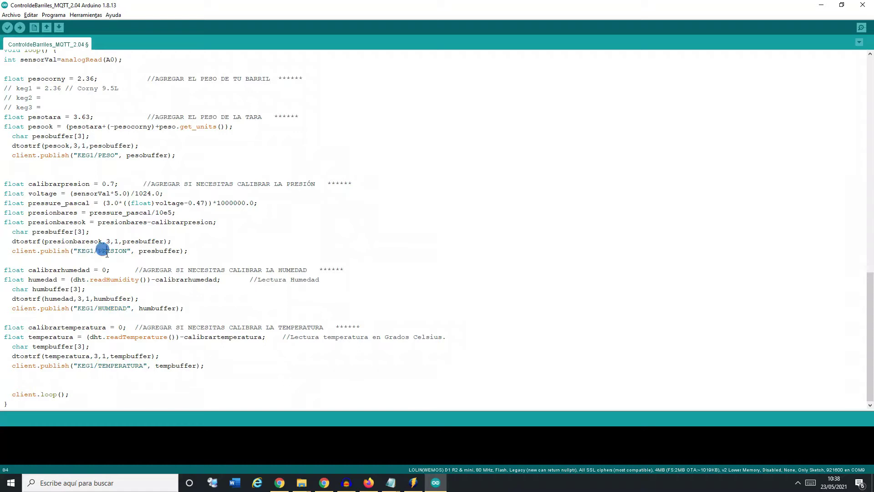
pyautogui.doubleClick(108, 156)
pyautogui.click(228, 231)
pyautogui.click(106, 155)
# Set the board's serial port to COM7.
pyautogui.click(86, 15)
pyautogui.moveTo(212, 217)
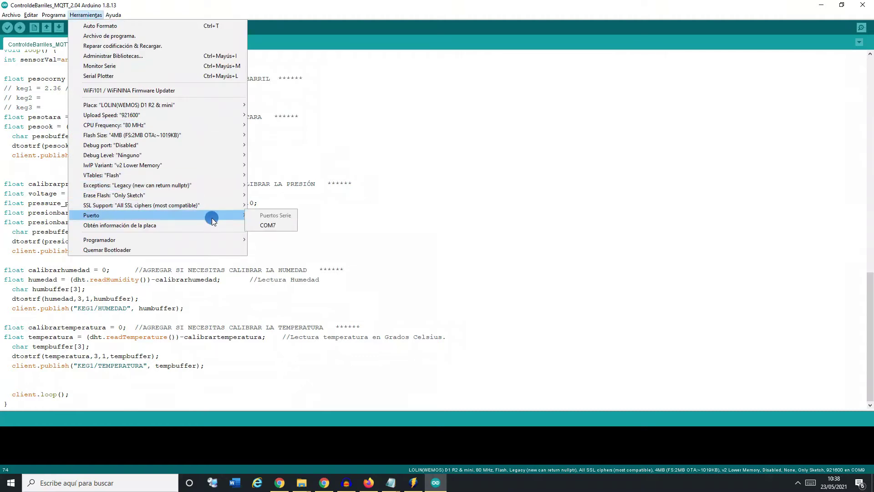
pyautogui.click(268, 225)
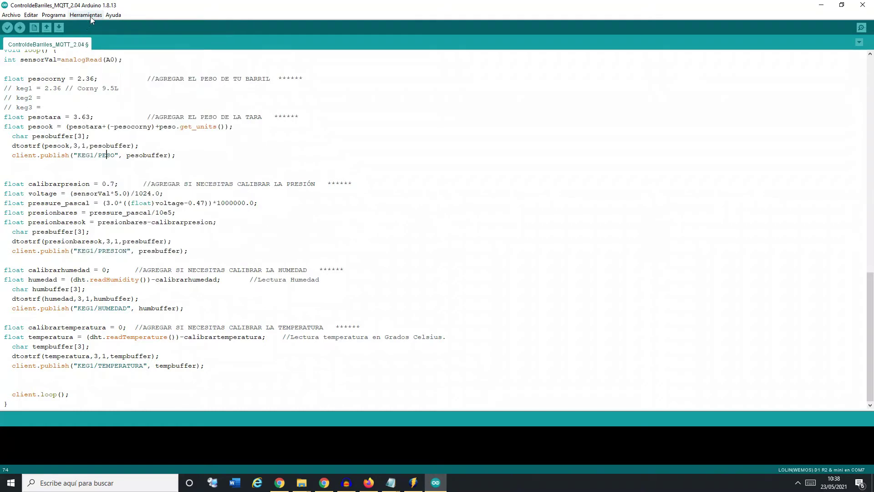
# Check the board and flash size settings, and compile the sketch and upload it to the LOLIN(WEMOS) D1 R2 & mini.
pyautogui.click(94, 15)
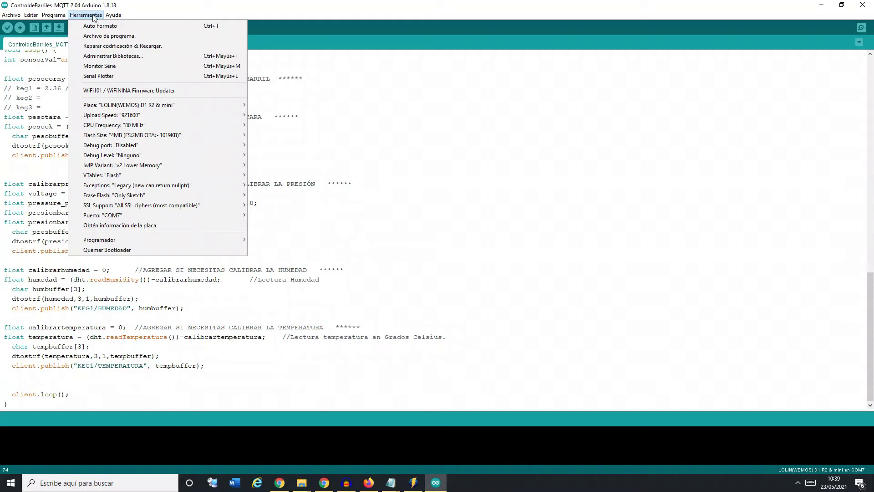
pyautogui.moveTo(126, 106)
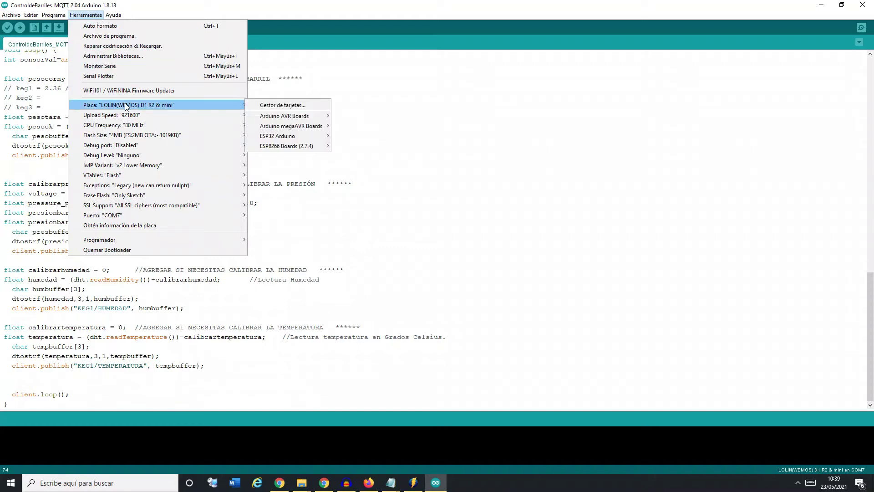
pyautogui.moveTo(144, 125)
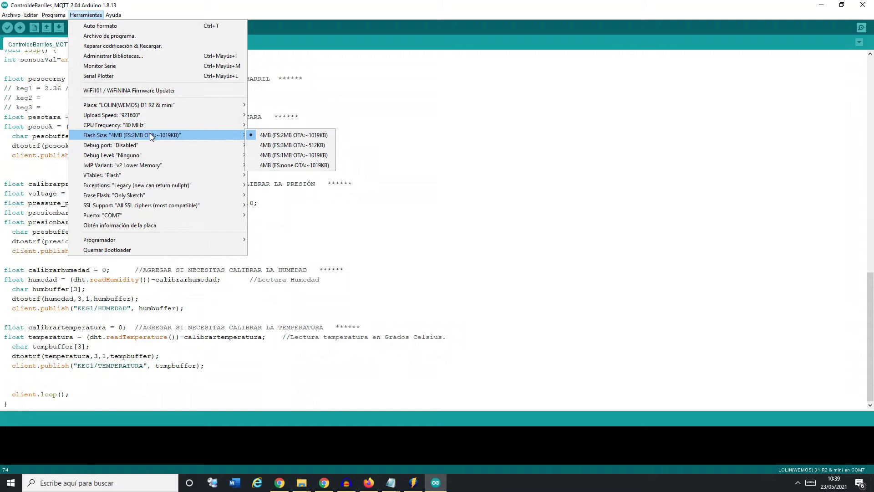
pyautogui.click(106, 154)
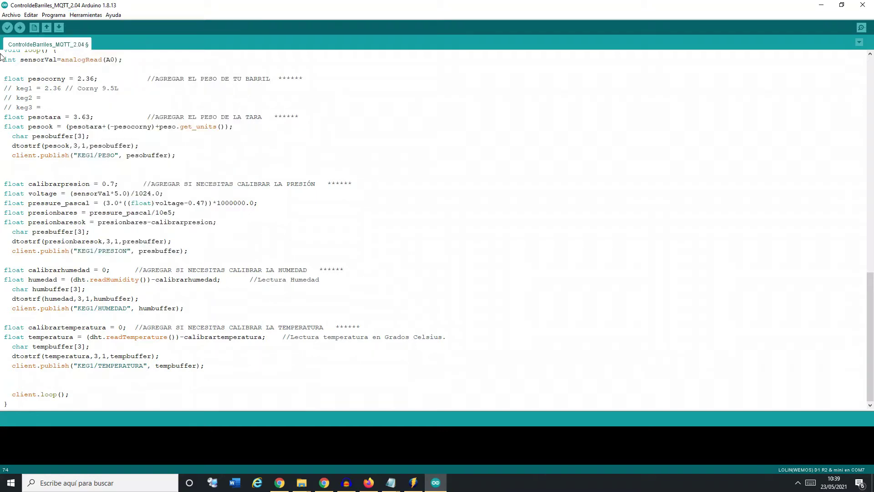
pyautogui.click(8, 28)
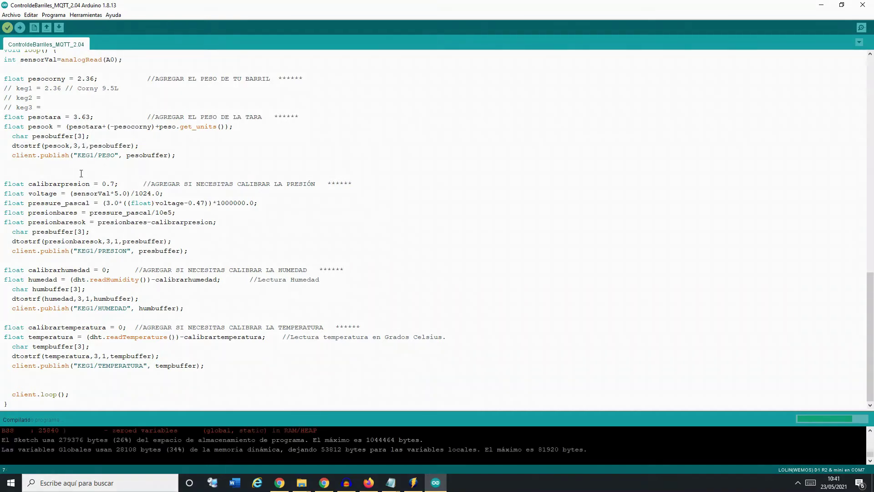
pyautogui.click(20, 28)
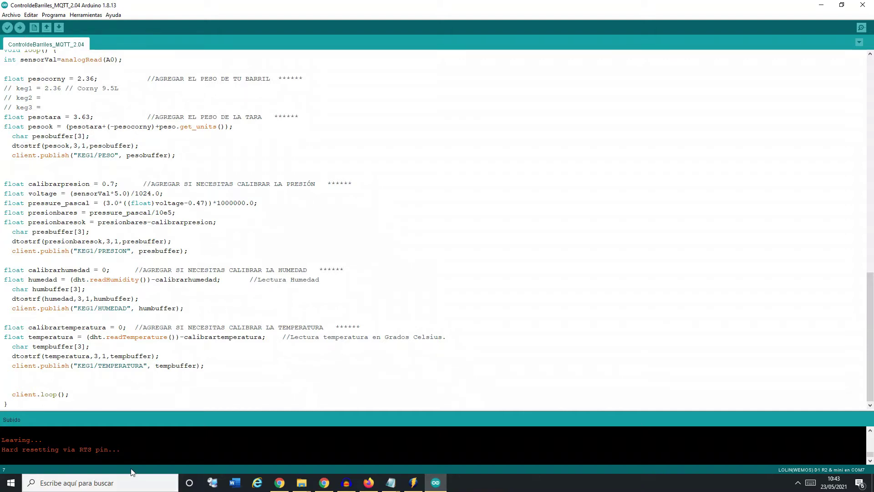
# Find MQTT-Explorer in the Windows search and open it.
pyautogui.click(131, 486)
pyautogui.write('mqtt')
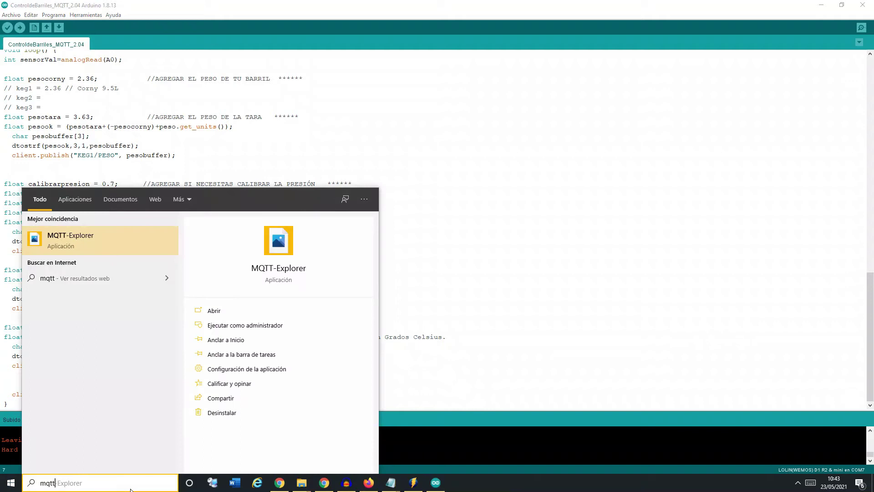
pyautogui.click(102, 233)
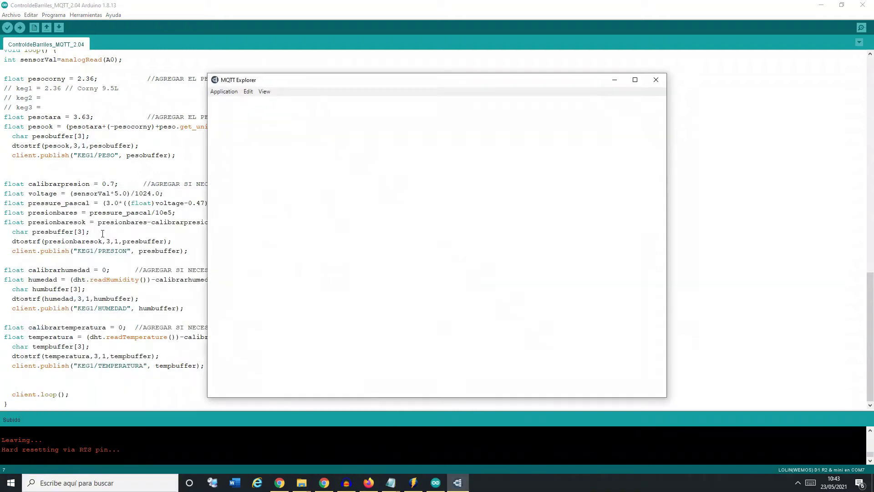
# Name the new MQTT connection Pruebas DIY.
pyautogui.doubleClick(377, 206)
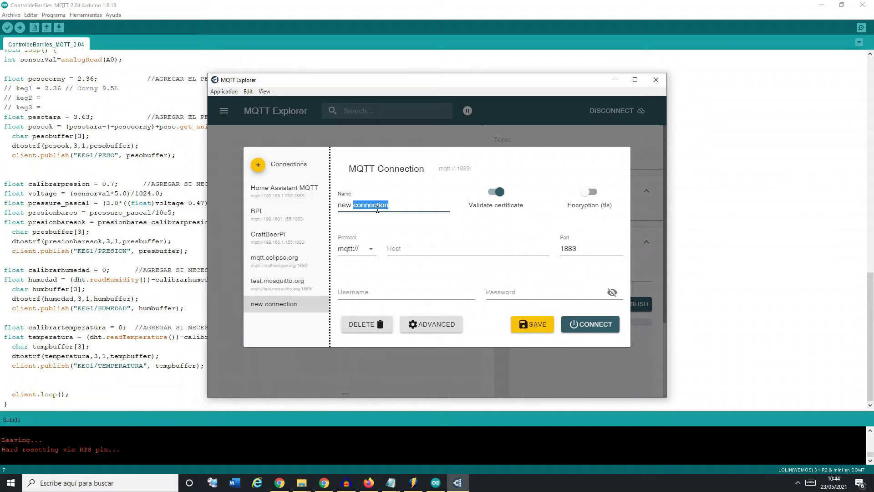
pyautogui.press('BackSpace')
pyautogui.press('BackSpace')
pyautogui.press('BackSpace')
pyautogui.press('BackSpace')
pyautogui.press('BackSpace')
pyautogui.write('mqtt broker')
pyautogui.write('Pruebas')
pyautogui.write(' DIY')
# Set the connection's host to 192.168.1.252, fill in the username and password from DATOS.txt, and connect to the broker.
pyautogui.click(408, 248)
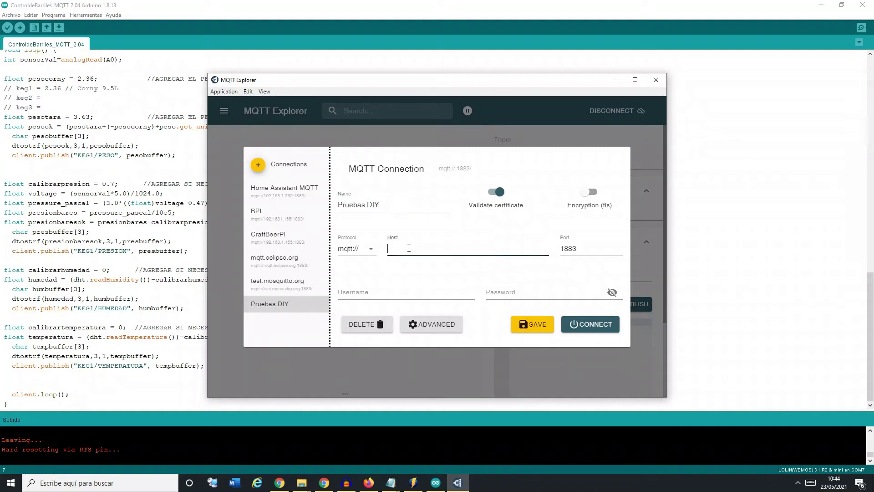
pyautogui.write('192.168.1.252')
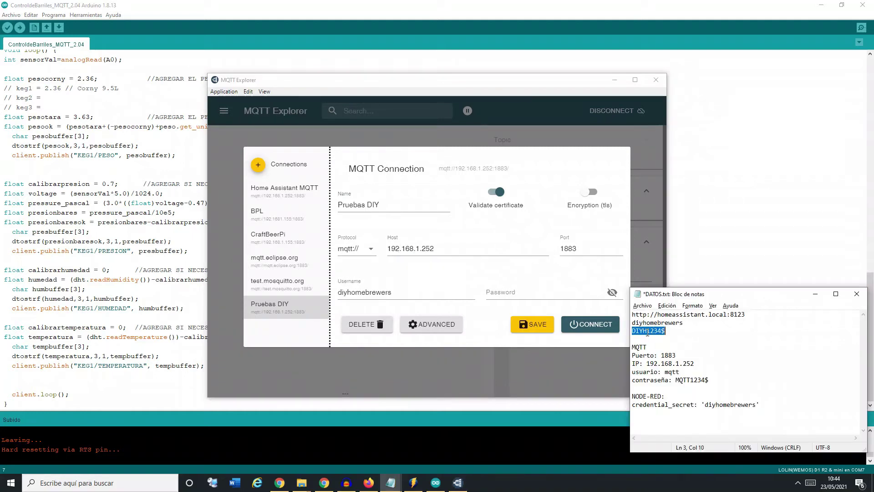
pyautogui.click(518, 288)
pyautogui.hotkey('ctrl', 'v')
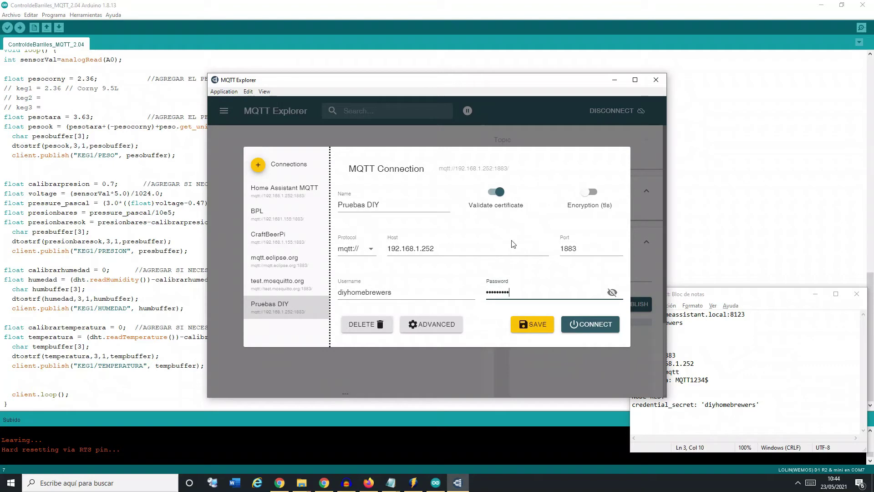
pyautogui.click(578, 324)
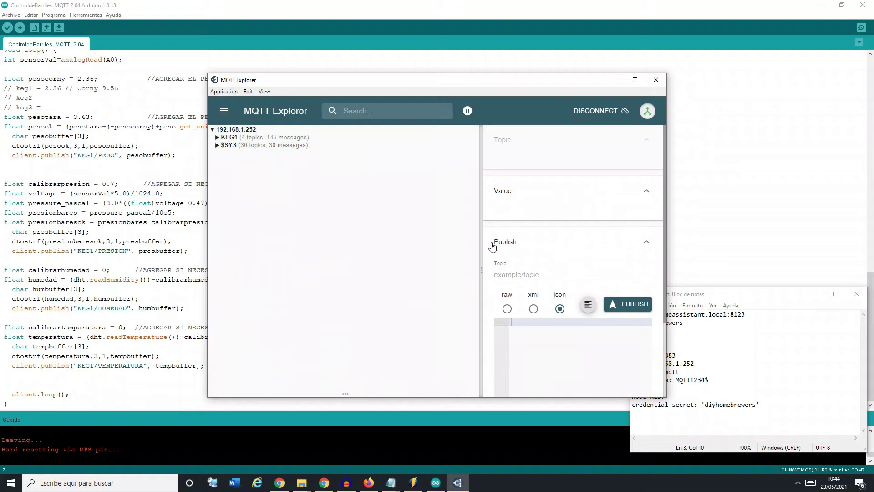
# Examine the TEMPERATURA, PESO, PRESION and HUMEDAD topics and their values under KEG1, and close MQTT Explorer.
pyautogui.click(229, 137)
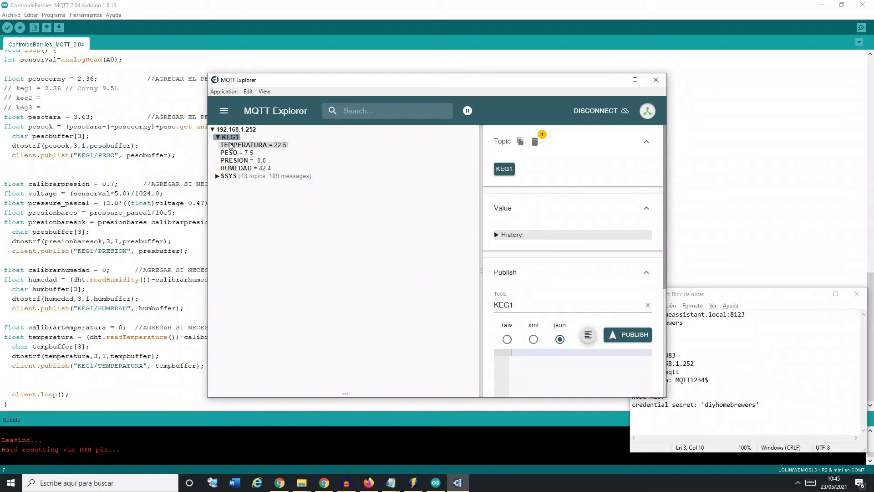
pyautogui.click(234, 146)
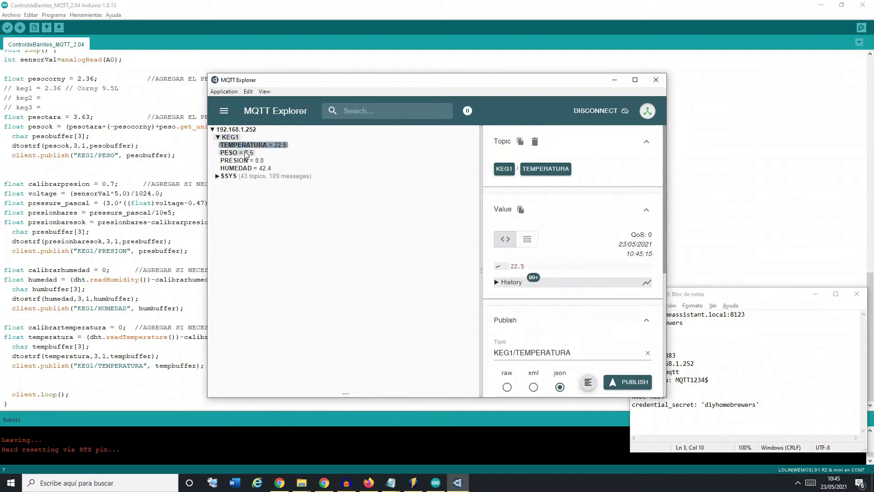
pyautogui.click(246, 154)
pyautogui.click(248, 161)
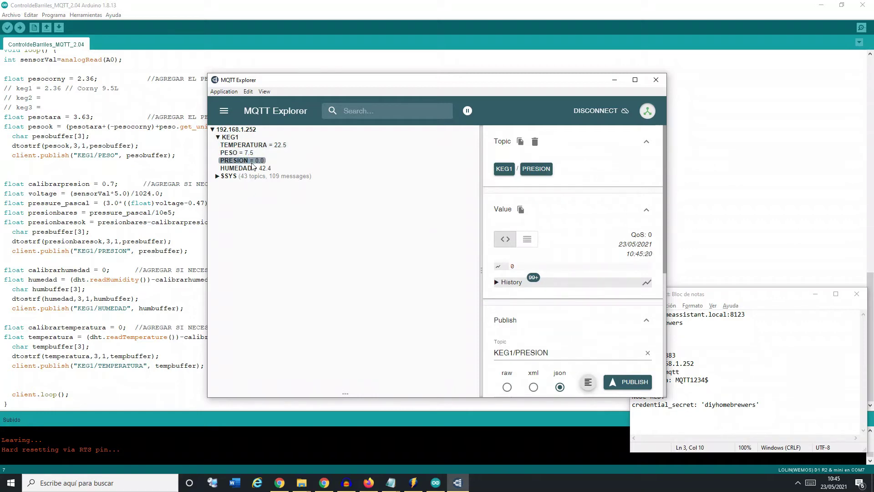
pyautogui.click(250, 168)
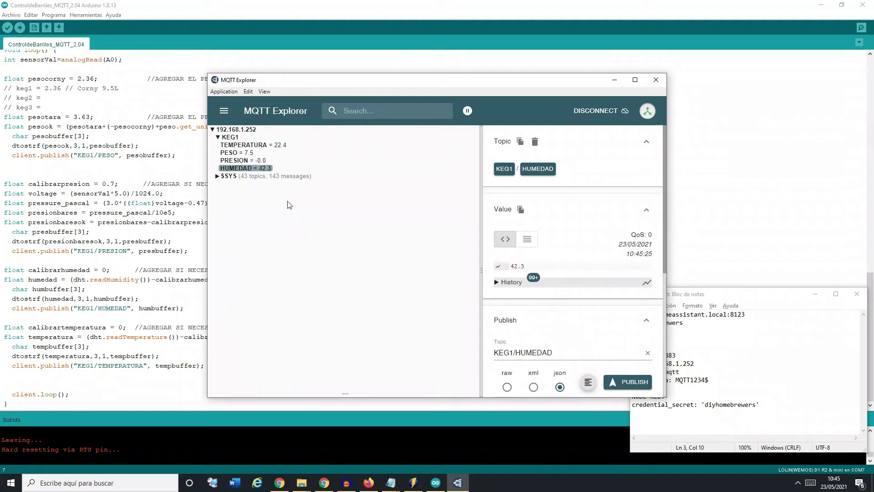
pyautogui.moveTo(569, 349); pyautogui.dragTo(469, 348)
pyautogui.click(233, 159)
pyautogui.click(243, 145)
pyautogui.click(230, 153)
pyautogui.click(234, 160)
pyautogui.click(236, 168)
pyautogui.moveTo(558, 353); pyautogui.dragTo(474, 353)
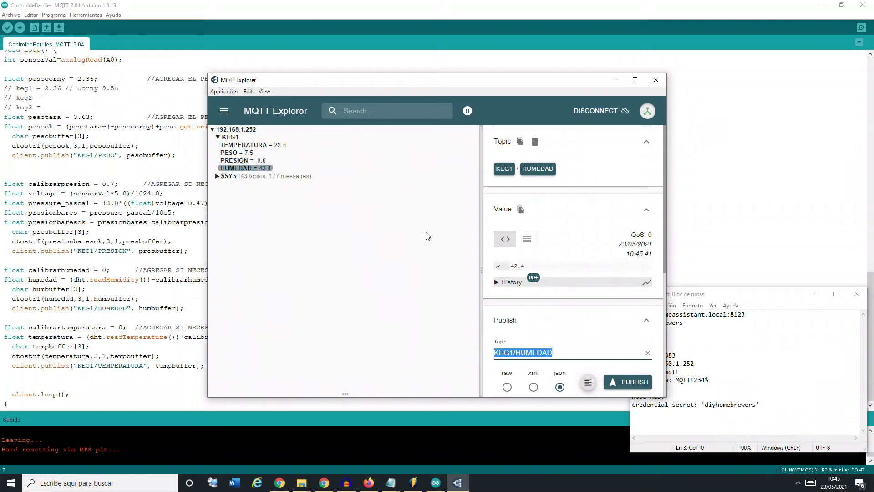
pyautogui.click(655, 80)
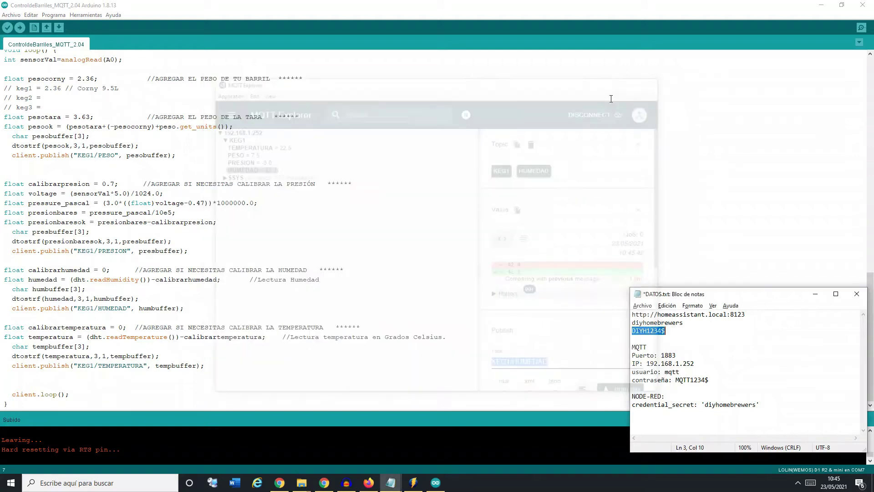
# In Home Assistant's File editor, append include lines for input_boolean.yaml, timer.yaml, sensor.yaml and input_select.yaml to configuration.yaml.
pyautogui.click(320, 485)
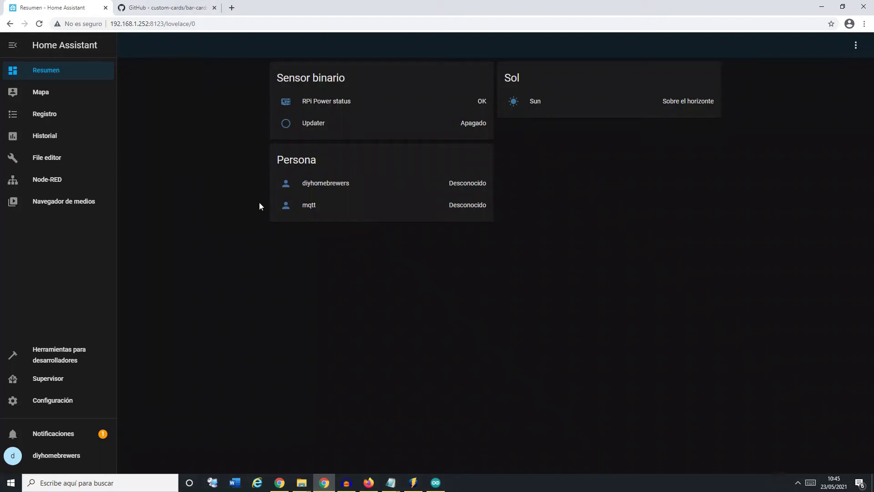
pyautogui.click(49, 163)
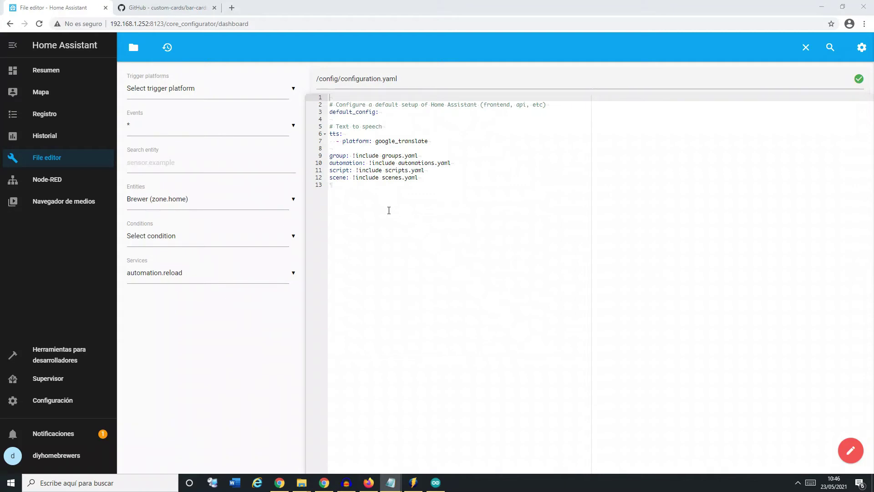
pyautogui.click(369, 200)
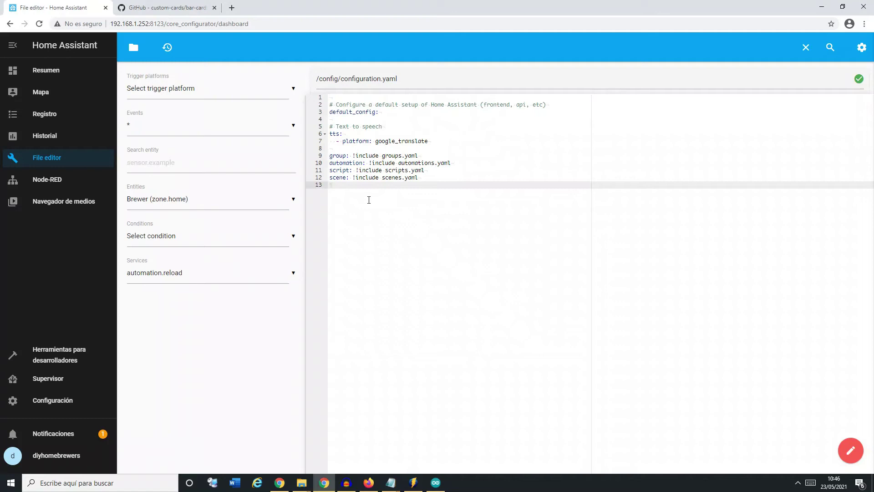
pyautogui.write('input_boolean: !include input_boolean.yaml timer: !include timer.yaml sensor: !include sensor.yaml input_select: !include input_select.yaml')
# Review the include lines for input_boolean, timer, sensor and input_select at the end of configuration.yaml.
pyautogui.moveTo(460, 206); pyautogui.dragTo(320, 186)
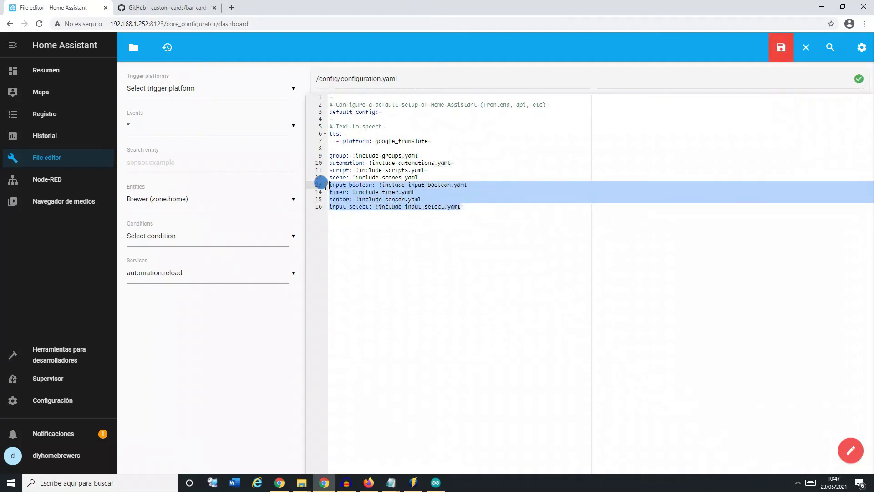
pyautogui.click(367, 223)
pyautogui.click(402, 233)
pyautogui.click(344, 199)
pyautogui.click(381, 206)
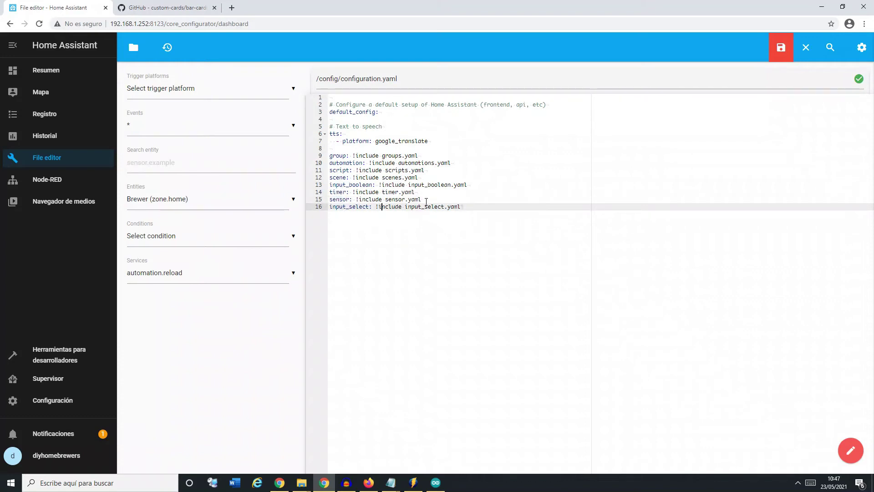
pyautogui.moveTo(424, 200); pyautogui.dragTo(332, 200)
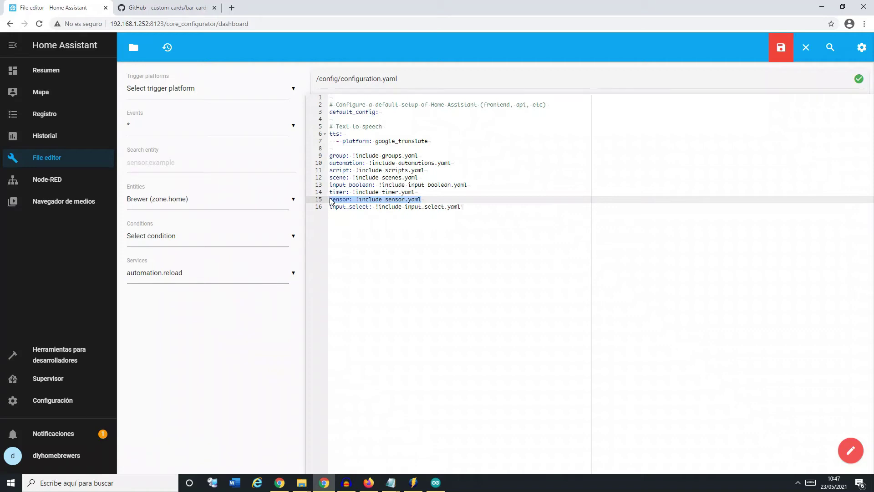
pyautogui.click(373, 217)
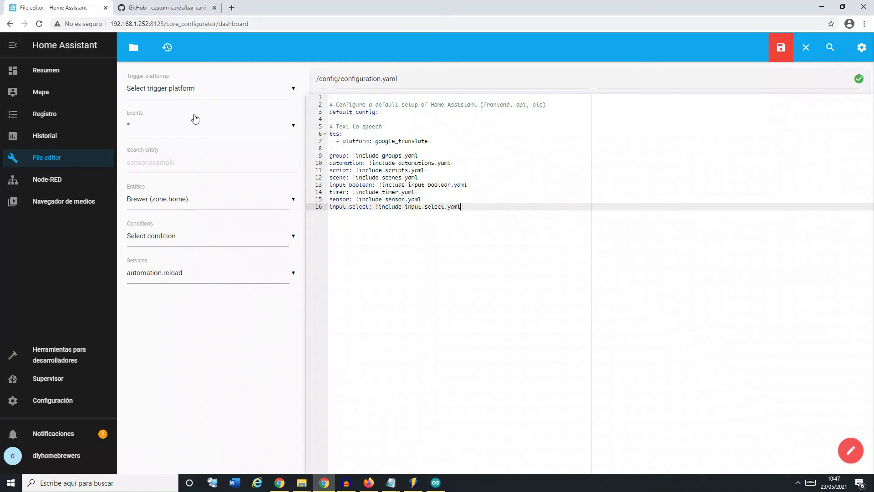
pyautogui.click(135, 48)
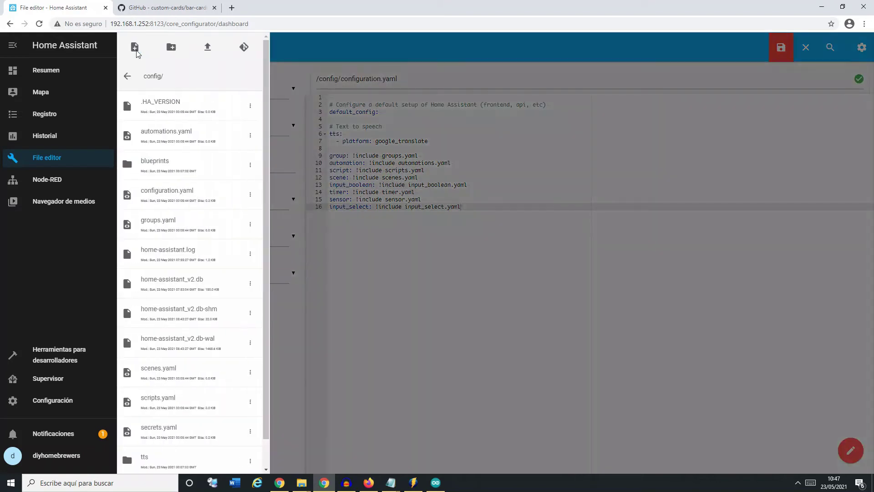
pyautogui.click(135, 47)
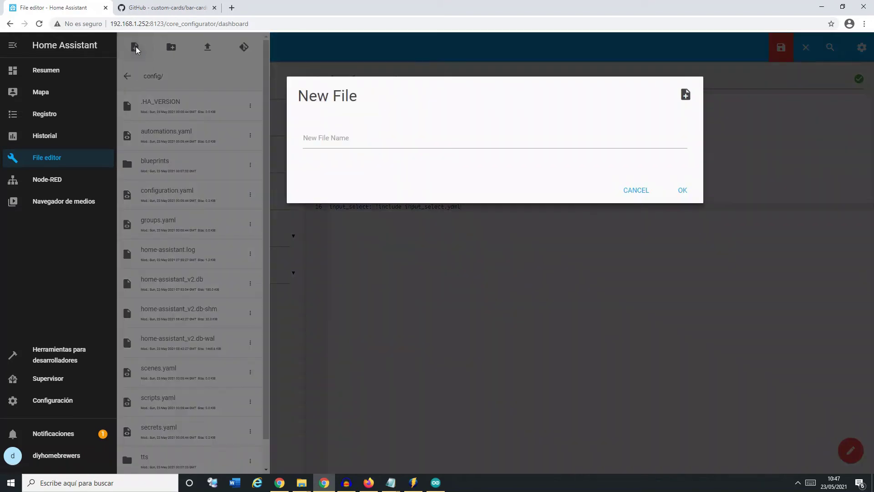
pyautogui.click(638, 191)
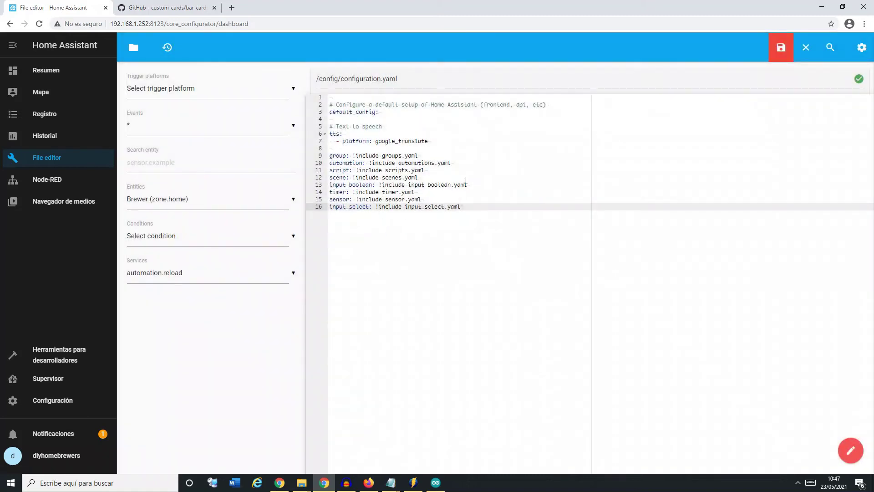
# Create an empty file in the config folder, reusing the name sensor.yaml from the include line in configuration.yaml.
pyautogui.moveTo(465, 180); pyautogui.dragTo(384, 200)
pyautogui.moveTo(466, 206); pyautogui.dragTo(387, 202)
pyautogui.hotkey('ctrl', 'c')
pyautogui.click(409, 191)
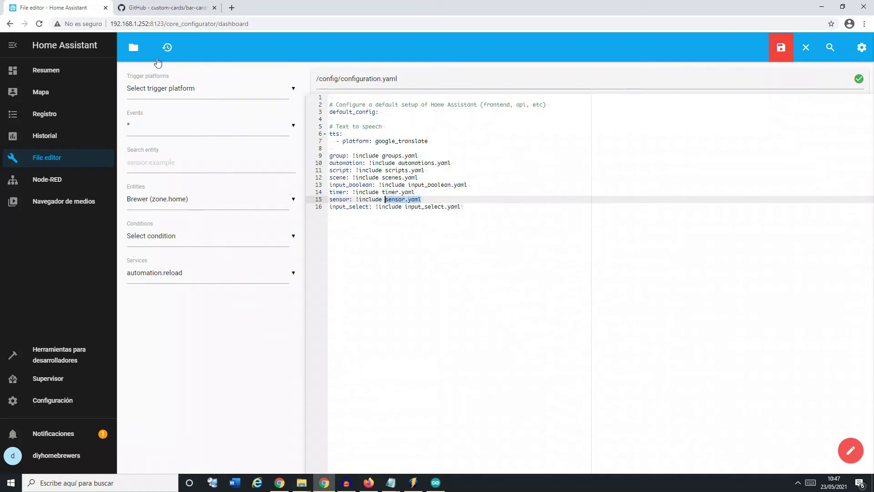
pyautogui.click(133, 48)
pyautogui.click(136, 49)
pyautogui.click(396, 136)
pyautogui.hotkey('ctrl', 'v')
pyautogui.click(682, 190)
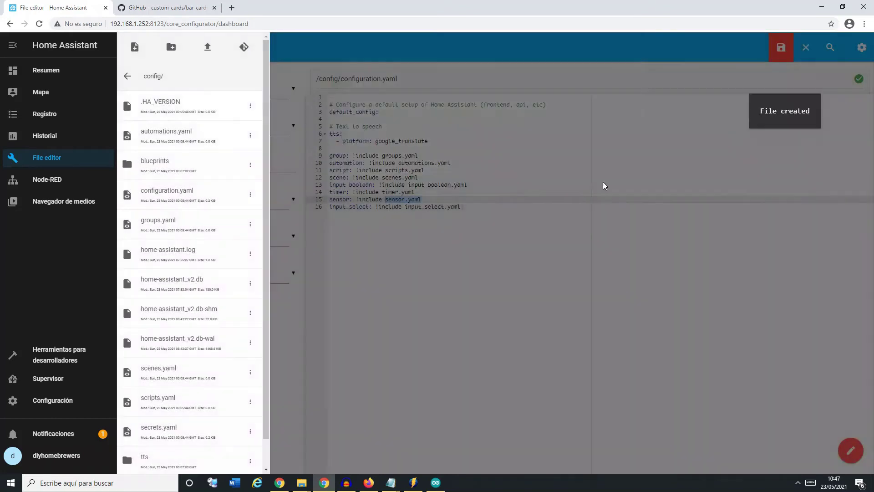
pyautogui.click(470, 184)
# Open sensor.yaml and add MQTT sensor entries for PresionKeg1, LitrosKeg1, TemperaturaKeg1 and HumedadKeg1 with their KEG1 topics, units and icons.
pyautogui.click(361, 230)
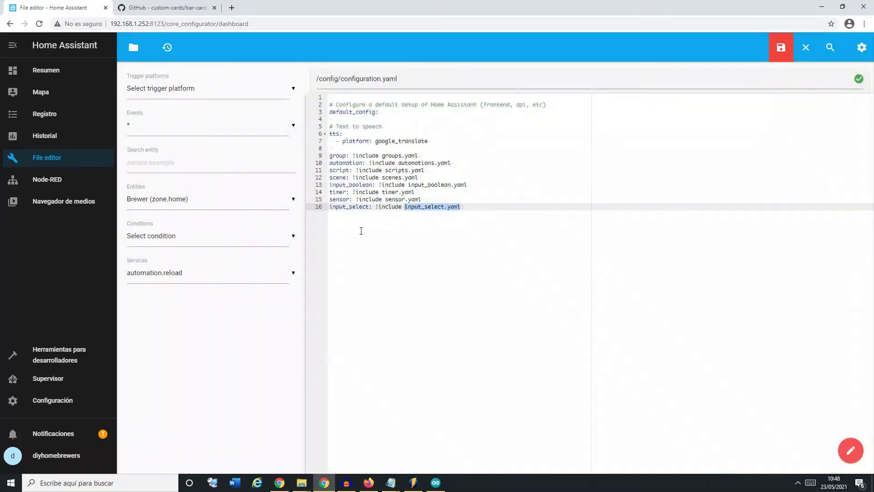
pyautogui.click(350, 185)
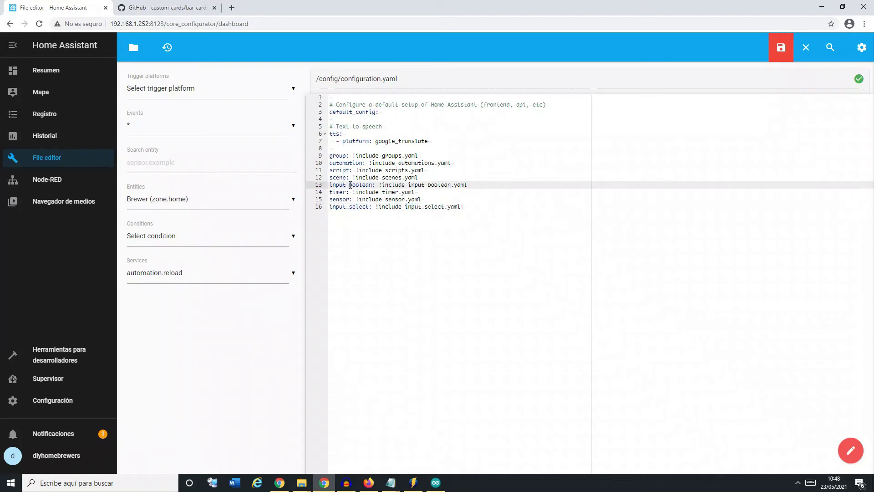
pyautogui.click(134, 47)
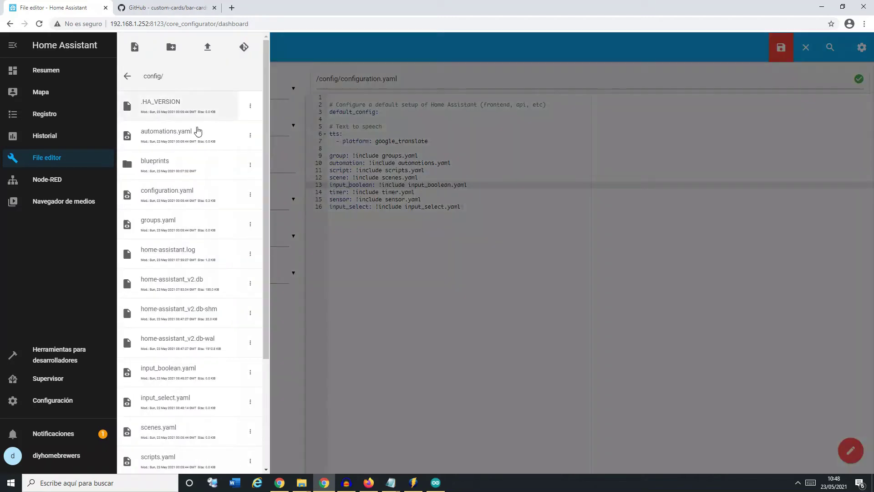
pyautogui.scroll(-3, 203, 178)
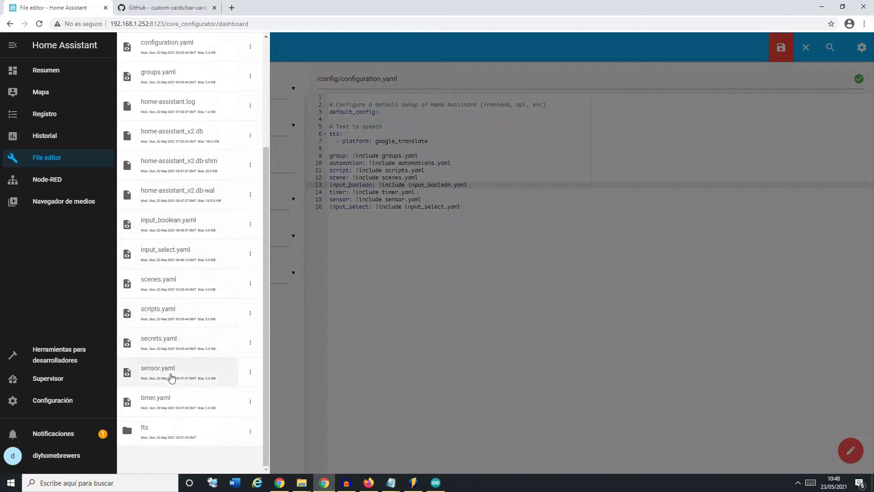
pyautogui.click(171, 373)
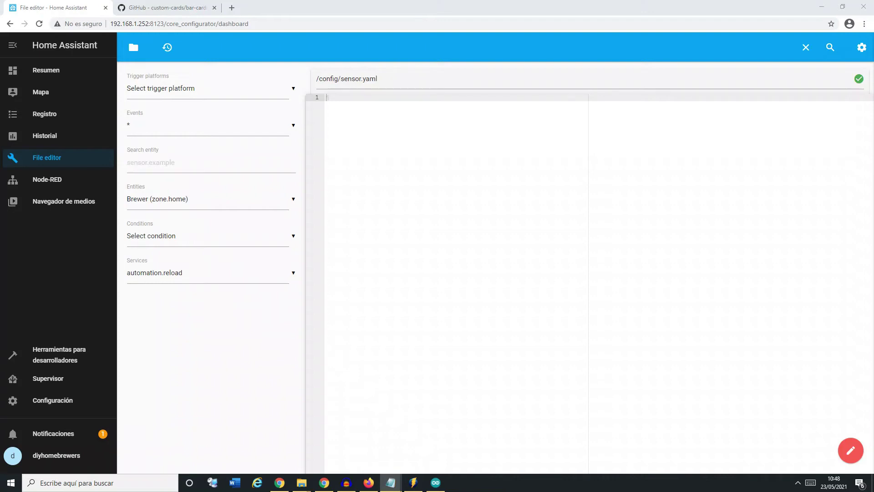
pyautogui.click(417, 238)
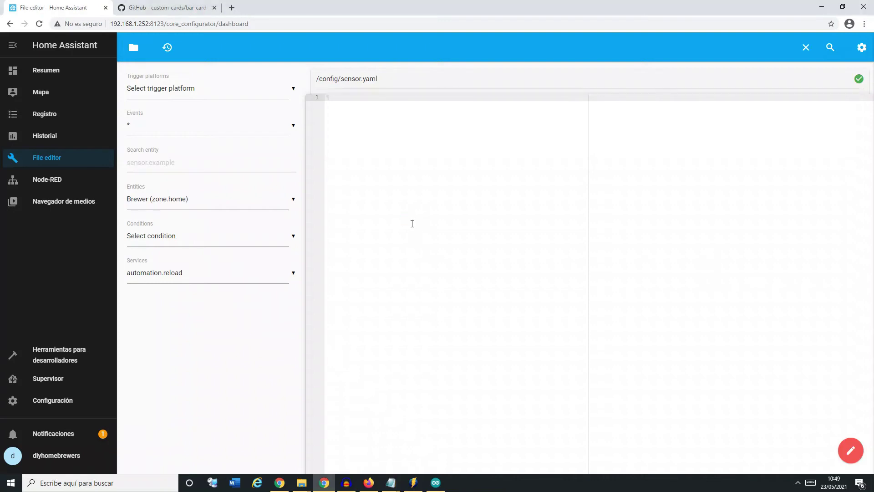
pyautogui.write('- platform: mqtt     name: "PresionKeg1"     state_topic: "KEG1/PRESION"     icon: mdi:gauge        - platform: mqtt     name: "LitrosKeg1"     state_topic: "KEG1/PESO"     unit_of_measurement: \'L\'     icon: mdi:keg    - platform: mqtt     name: "TemperaturaKeg1"     state_topic: "KEG1/TEMPERATURA"     unit_of_measurement: \'C\'     icon: mdi:thermometer        - platform: mqtt     name: "HumedadKeg1"     state_topic: "KEG1/HUMEDAD"     unit_of_measurement: \'C\'     icon: mdi:smoke-detector')
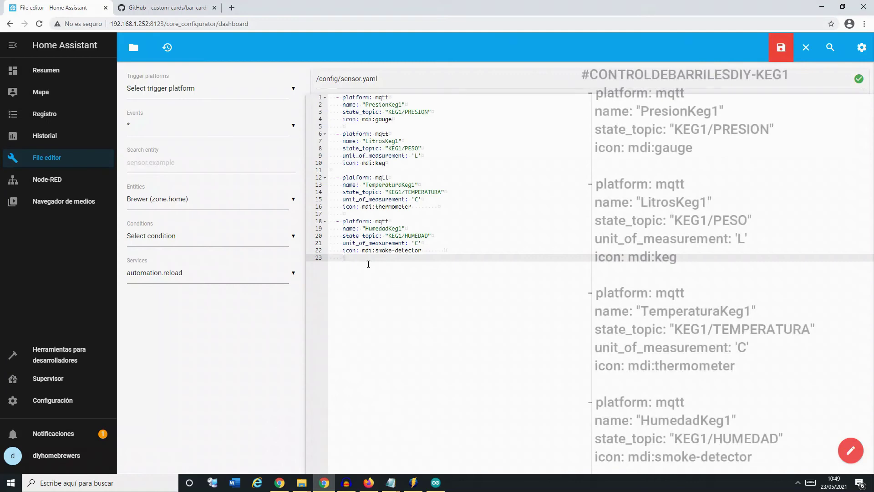
# Review the platform, name, state_topic and icon lines of PresionKeg1 and the unit_of_measurement lines of LitrosKeg1 and TemperaturaKeg1.
pyautogui.doubleClick(380, 97)
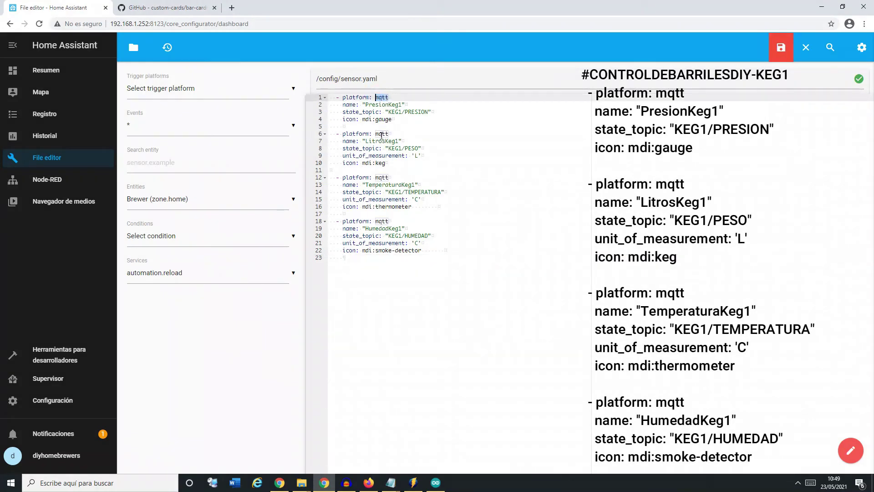
pyautogui.doubleClick(395, 105)
pyautogui.click(400, 111)
pyautogui.moveTo(428, 111); pyautogui.dragTo(389, 111)
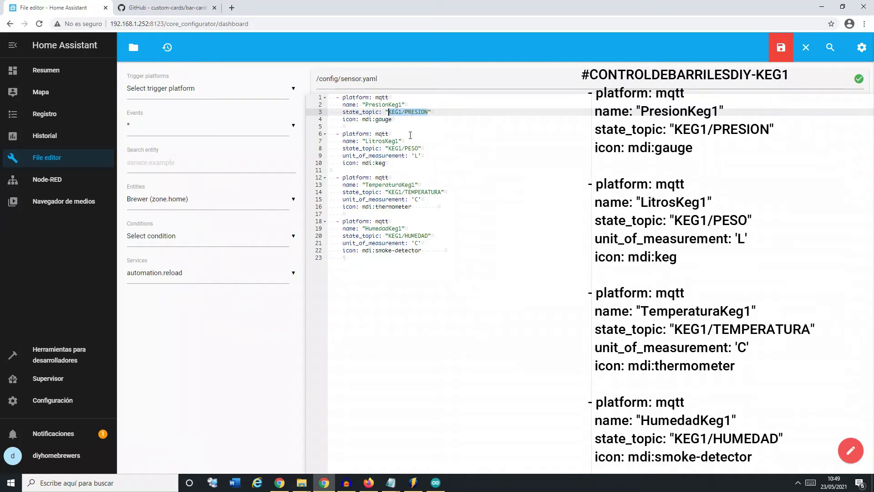
pyautogui.moveTo(433, 112); pyautogui.dragTo(306, 109)
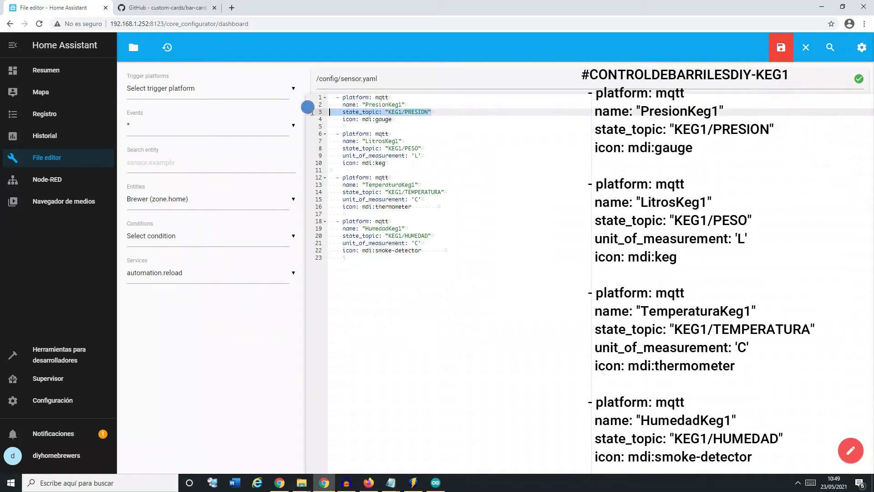
pyautogui.click(403, 104)
pyautogui.click(366, 118)
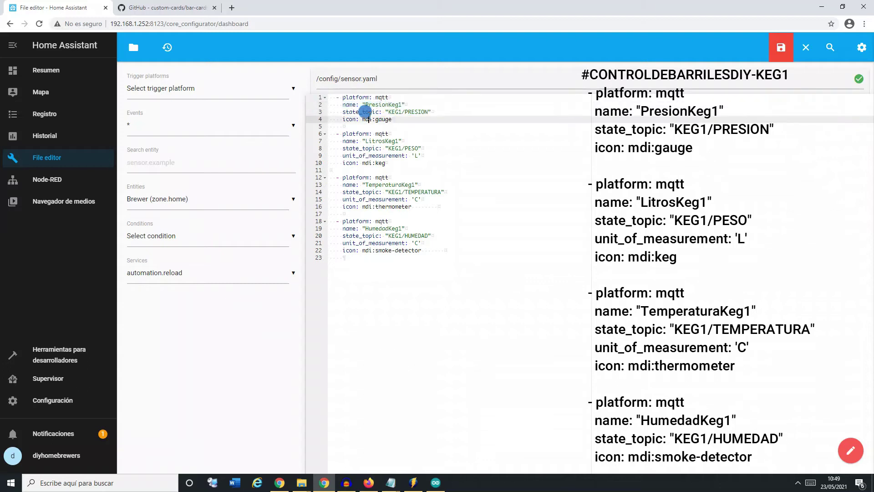
pyautogui.moveTo(393, 119); pyautogui.dragTo(319, 118)
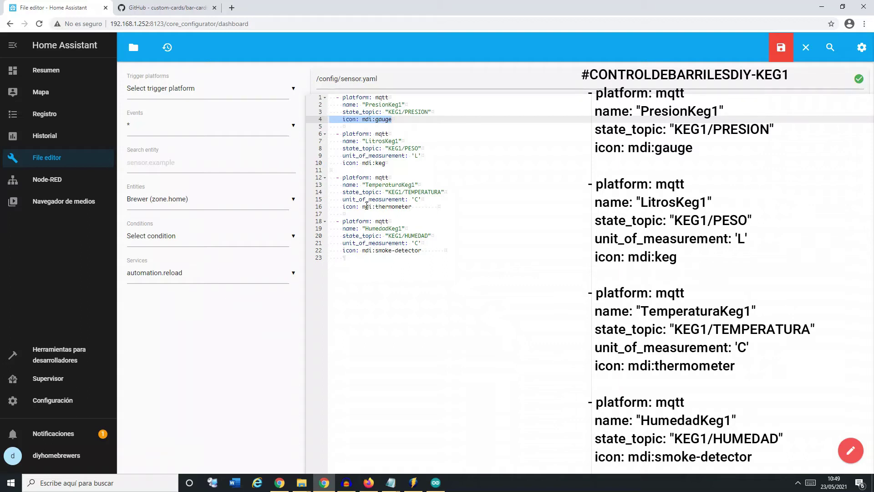
pyautogui.moveTo(422, 156); pyautogui.dragTo(314, 155)
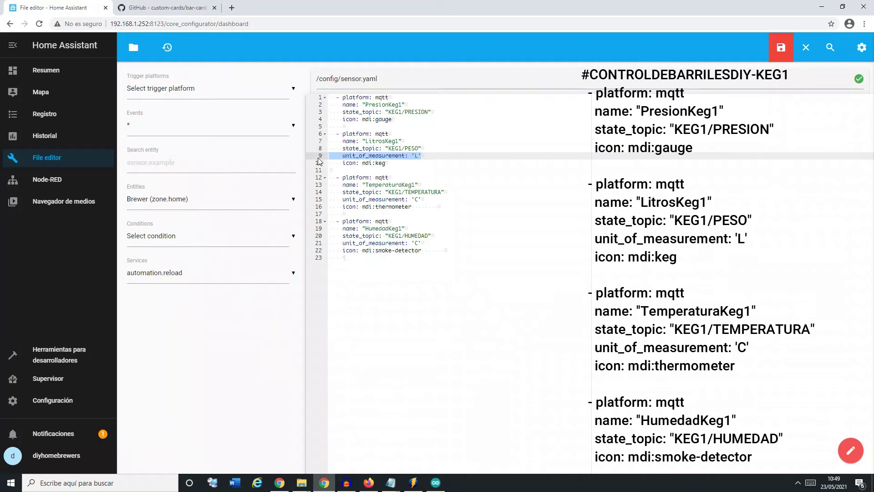
pyautogui.moveTo(422, 200); pyautogui.dragTo(315, 201)
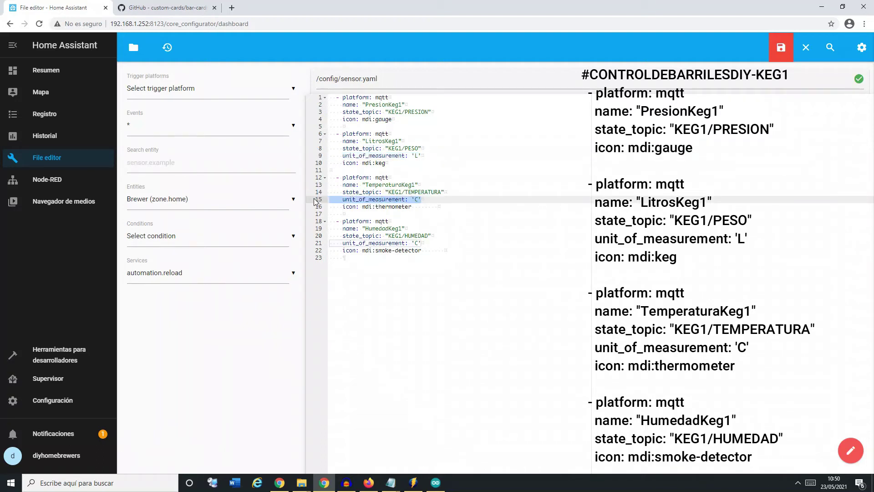
pyautogui.click(412, 192)
# Delete the unit_of_measurement line from the HumedadKeg1 sensor entry.
pyautogui.moveTo(422, 243); pyautogui.dragTo(292, 248)
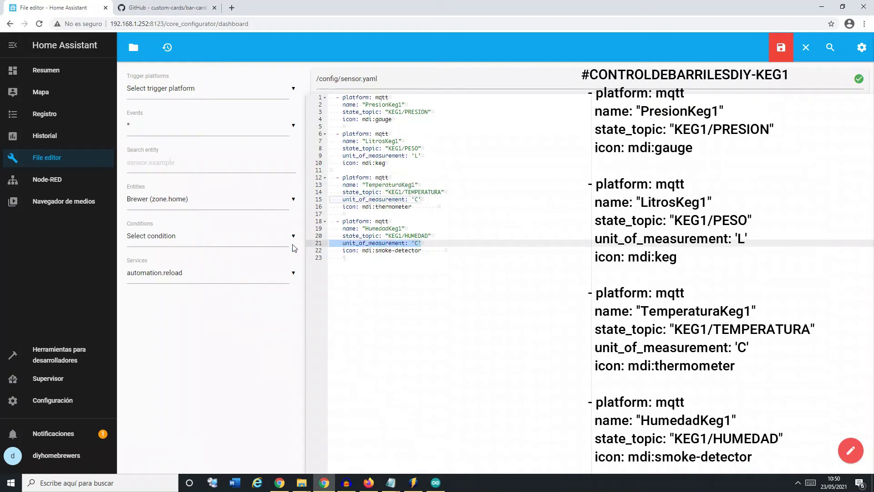
pyautogui.press('Delete')
pyautogui.click(459, 216)
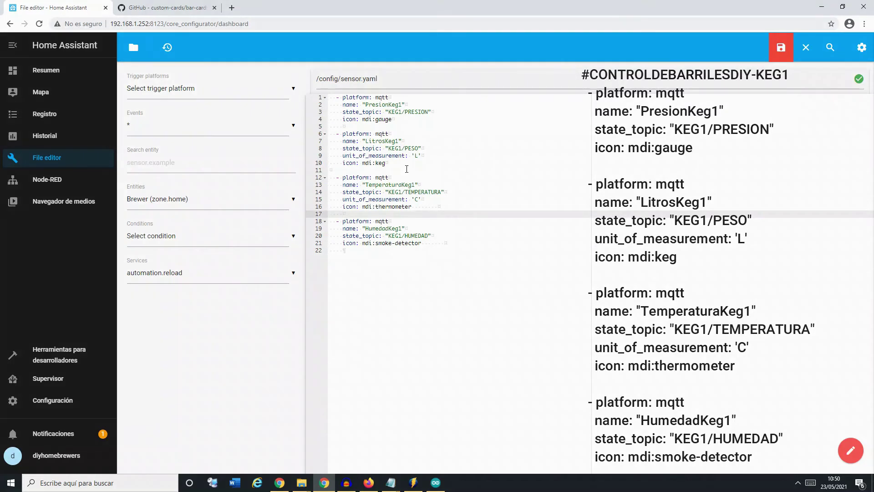
# Add the comment #CONTROLDEBARRILESDIY-KEG1 at the start of sensor.yaml, followed by a blank line, and save the file.
pyautogui.hotkey('ctrl', 'Home')
pyautogui.press('Return')
pyautogui.press('Return')
pyautogui.press('Up')
pyautogui.press('Up')
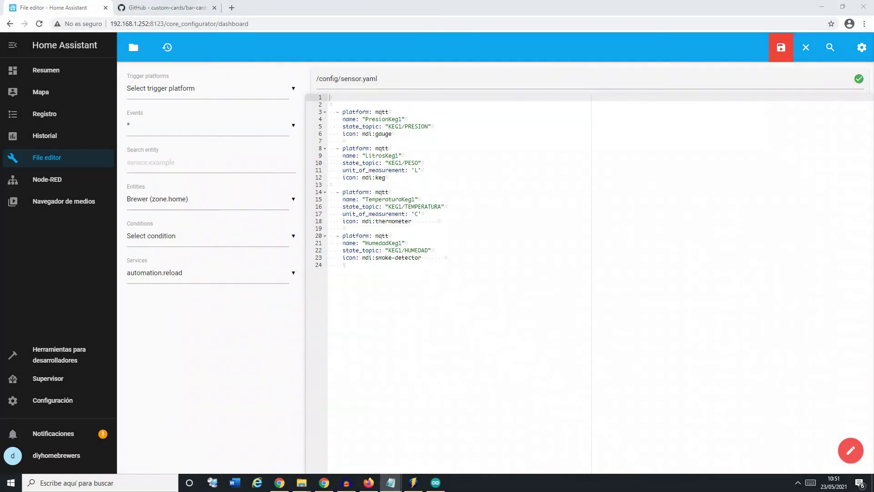
pyautogui.click(337, 102)
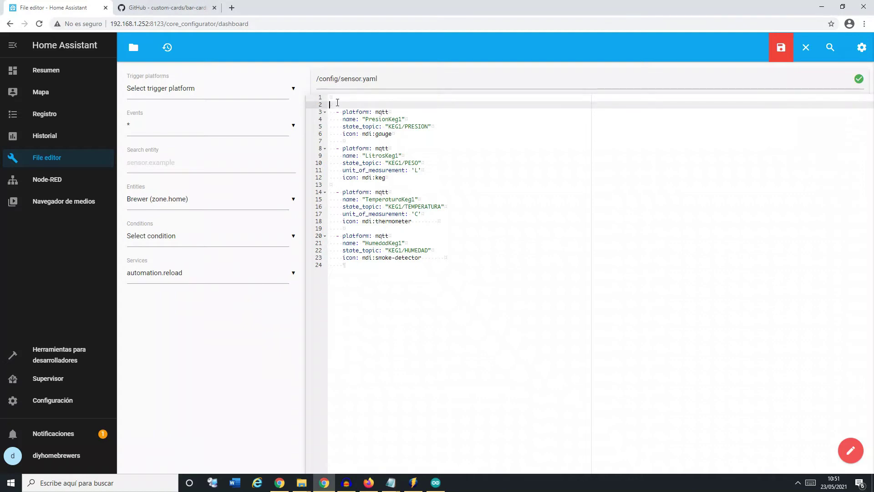
pyautogui.press('Up')
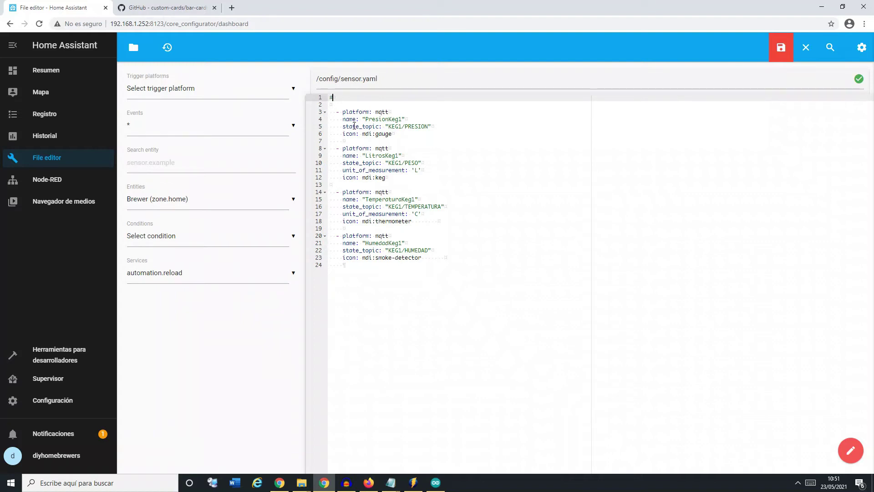
pyautogui.write('CONTRO')
pyautogui.hotkey('ctrl', 's')
pyautogui.write('LDEBARRILES1')
pyautogui.press('BackSpace')
pyautogui.write('DIY')
pyautogui.hotkey('ctrl', 's')
pyautogui.write('-KEG')
pyautogui.hotkey('ctrl', 's')
# Duplicate the header comment and all four Keg1 sensor entries below the existing block, leaving blank lines between the two blocks.
pyautogui.moveTo(433, 256); pyautogui.dragTo(307, 90)
pyautogui.hotkey('ctrl', 'c')
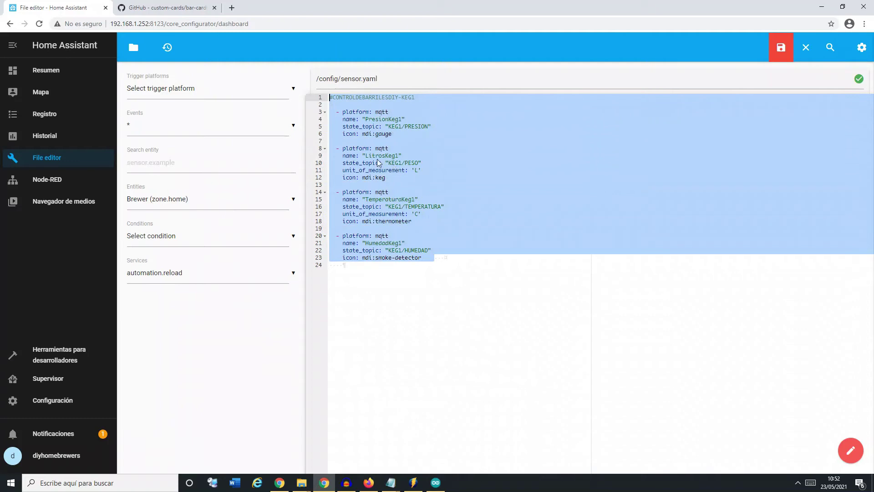
pyautogui.click(351, 280)
pyautogui.press('Up')
pyautogui.press('End')
pyautogui.press('Right')
pyautogui.press('Return')
pyautogui.press('Return')
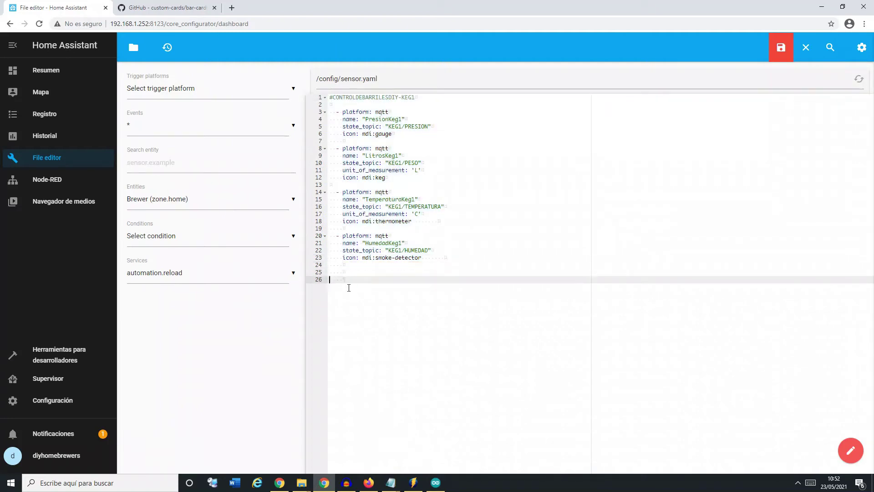
pyautogui.hotkey('ctrl', 'v')
# In the duplicated block, set the pressure and weight state topics to KEG2/PRESION and KEG2/PESO.
pyautogui.click(401, 308)
pyautogui.press('BackSpace')
pyautogui.write('2')
pyautogui.press('Down')
pyautogui.press('Down')
pyautogui.press('Down')
pyautogui.press('Down')
pyautogui.press('Down')
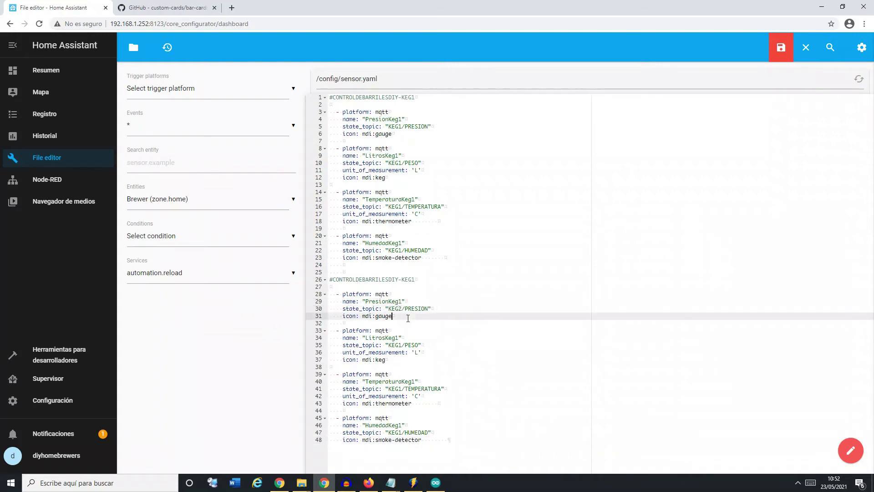
pyautogui.press('BackSpace')
pyautogui.write('2')
# In the duplicated block, set the temperature and humidity state topics to KEG2/TEMPERATURA and KEG2/HUMEDAD.
pyautogui.press('Down')
pyautogui.press('Down')
pyautogui.press('Down')
pyautogui.press('Down')
pyautogui.press('Down')
pyautogui.press('Down')
pyautogui.press('BackSpace')
pyautogui.write('2')
pyautogui.press('Down')
pyautogui.press('Down')
pyautogui.press('Down')
pyautogui.press('Down')
pyautogui.press('Down')
pyautogui.press('Down')
pyautogui.press('BackSpace')
pyautogui.write('2')
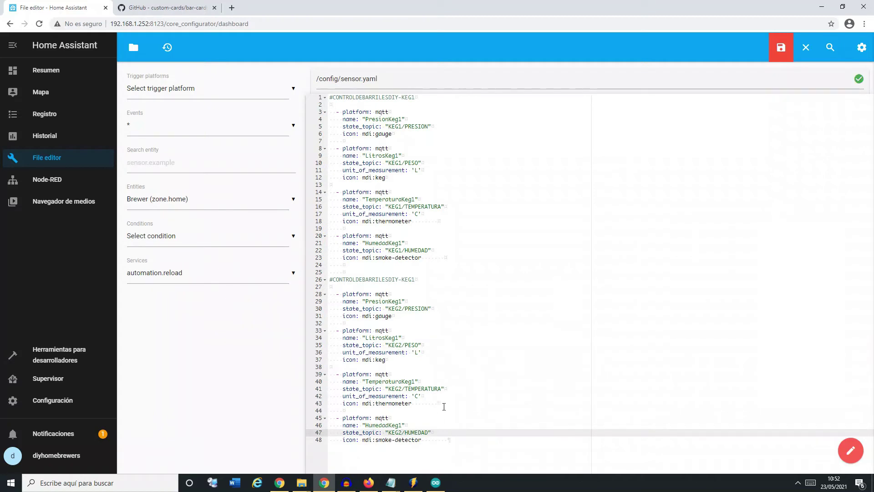
# Switch to the Arduino sketch, change the TEMPERATURA, HUMEDAD and PRESION publish topics to KEG2, and minimize the Arduino window.
pyautogui.click(435, 486)
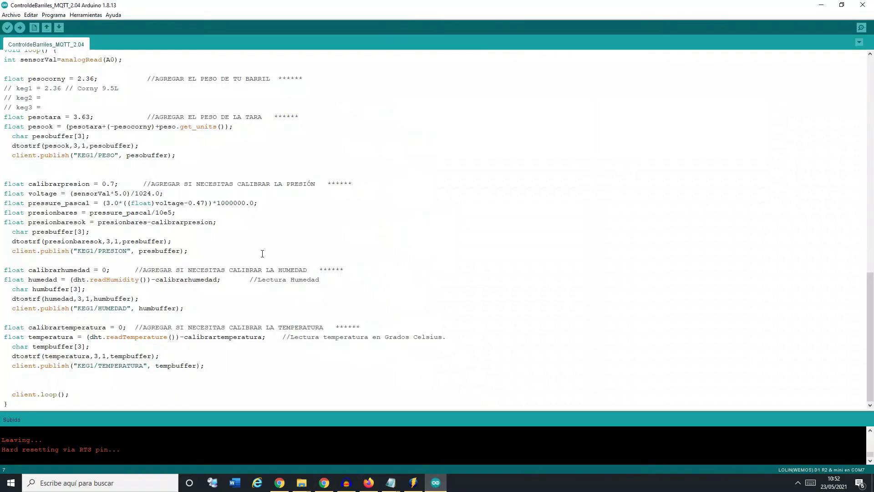
pyautogui.click(95, 365)
pyautogui.press('BackSpace')
pyautogui.write('2')
pyautogui.click(93, 308)
pyautogui.press('BackSpace')
pyautogui.write('2')
pyautogui.click(94, 251)
pyautogui.press('BackSpace')
pyautogui.write('2')
pyautogui.click(96, 155)
pyautogui.click(821, 5)
# Rename the duplicated block's pressure and litres sensors to PresionKeg2 and LitrosKeg2.
pyautogui.click(437, 330)
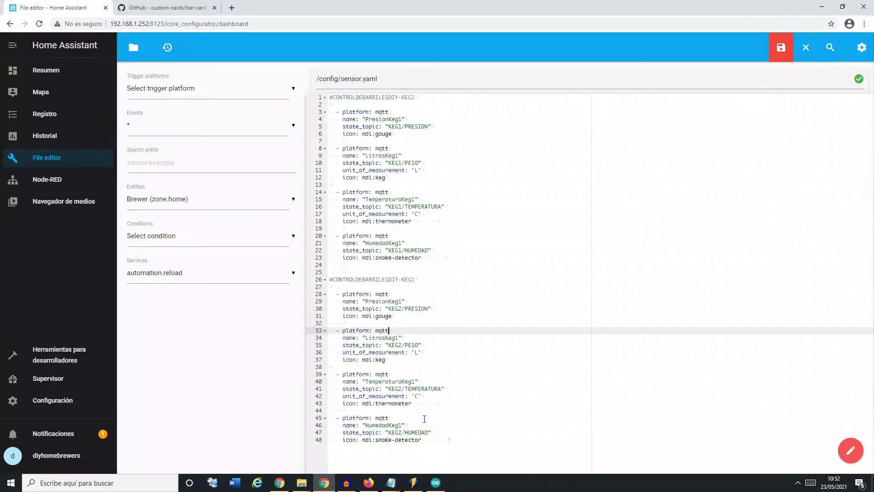
pyautogui.moveTo(443, 441); pyautogui.dragTo(302, 273)
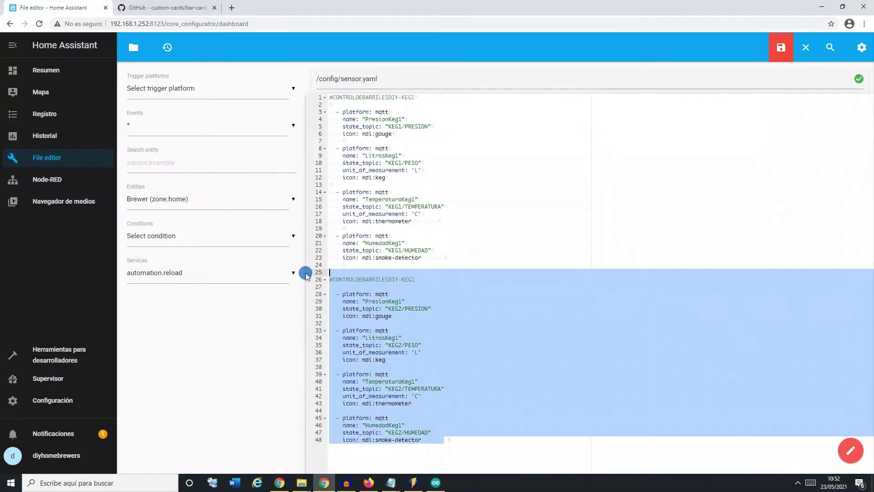
pyautogui.click(408, 336)
pyautogui.press('Up')
pyautogui.press('Up')
pyautogui.press('Up')
pyautogui.press('Up')
pyautogui.press('Up')
pyautogui.press('BackSpace')
pyautogui.write('2')
pyautogui.press('Down')
pyautogui.press('Down')
pyautogui.press('Down')
pyautogui.press('Down')
pyautogui.press('Down')
pyautogui.press('Left')
pyautogui.press('BackSpace')
pyautogui.write('2')
# Rename the duplicated block's temperature and humidity sensors to TemperaturaKeg2 and HumedadKeg2.
pyautogui.press('Down')
pyautogui.press('Down')
pyautogui.press('Down')
pyautogui.press('Down')
pyautogui.press('Down')
pyautogui.press('Down')
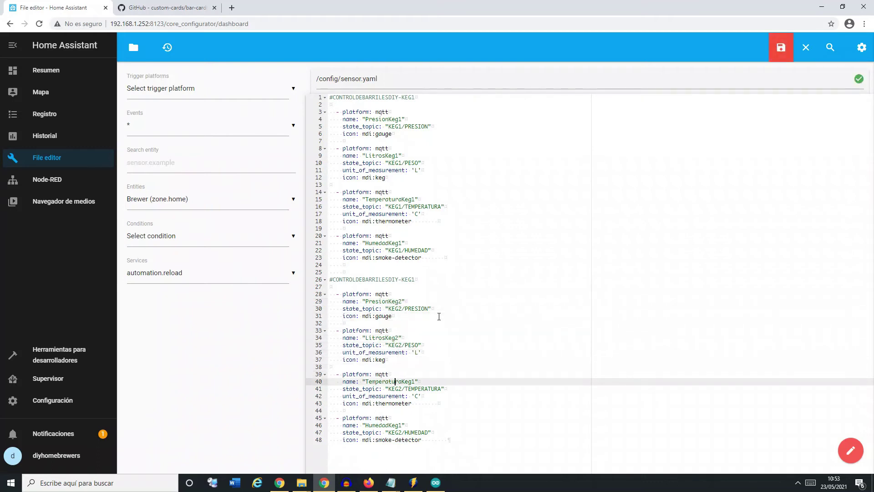
pyautogui.press('BackSpace')
pyautogui.write('2')
pyautogui.press('Down')
pyautogui.press('Down')
pyautogui.press('Down')
pyautogui.press('Down')
pyautogui.press('Down')
pyautogui.press('Down')
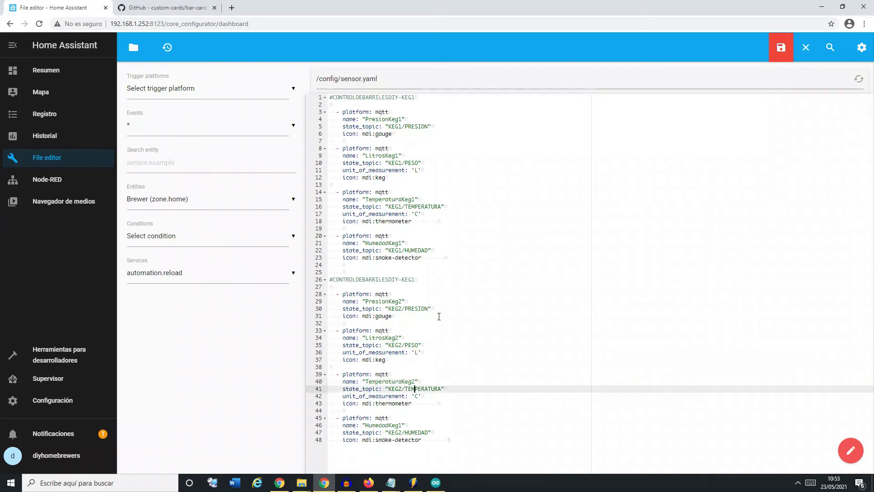
pyautogui.press('BackSpace')
pyautogui.write('2')
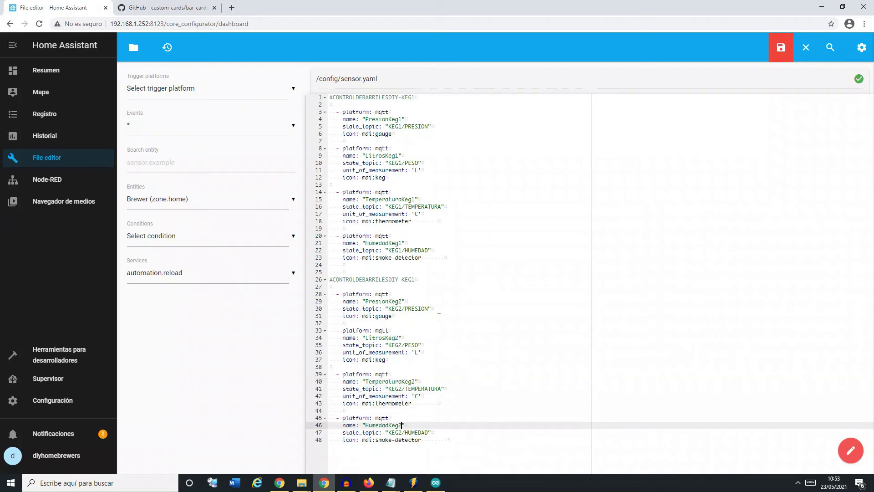
# Edit the keg number at the end of the duplicated block's header comment and save sensor.yaml.
pyautogui.click(427, 281)
pyautogui.press('BackSpace')
pyautogui.hotkey('ctrl', 's')
# Restart Home Assistant from the server controls in the configuration and accept the restart.
pyautogui.click(50, 401)
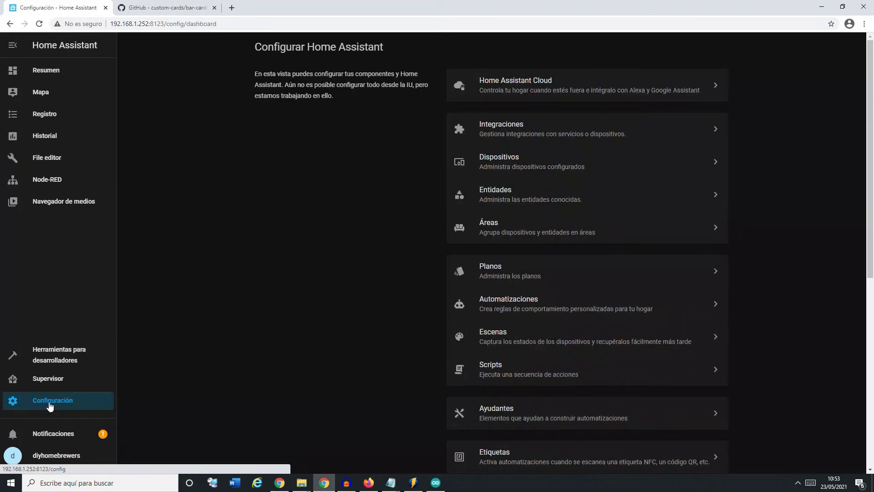
pyautogui.scroll(-8, 527, 282)
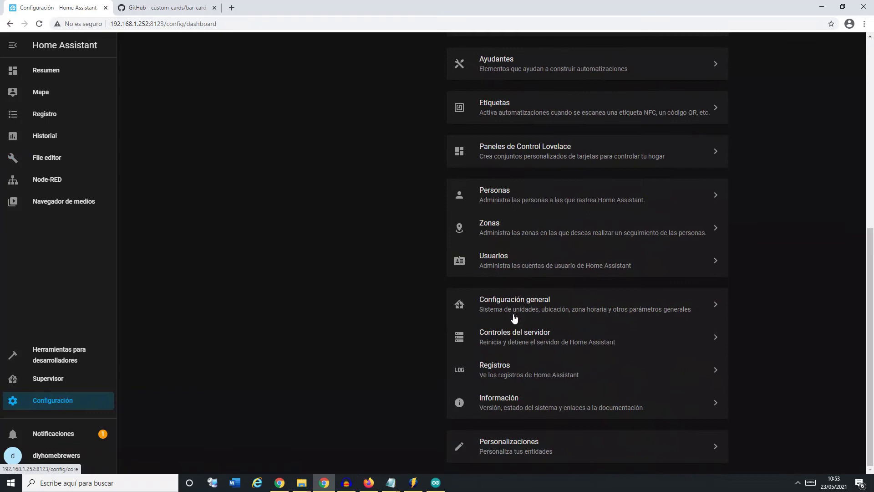
pyautogui.click(511, 334)
pyautogui.click(479, 289)
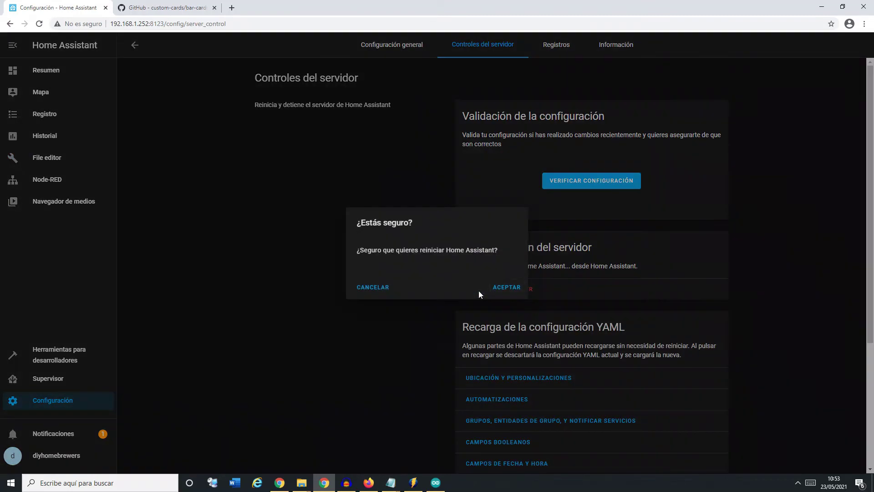
pyautogui.click(507, 288)
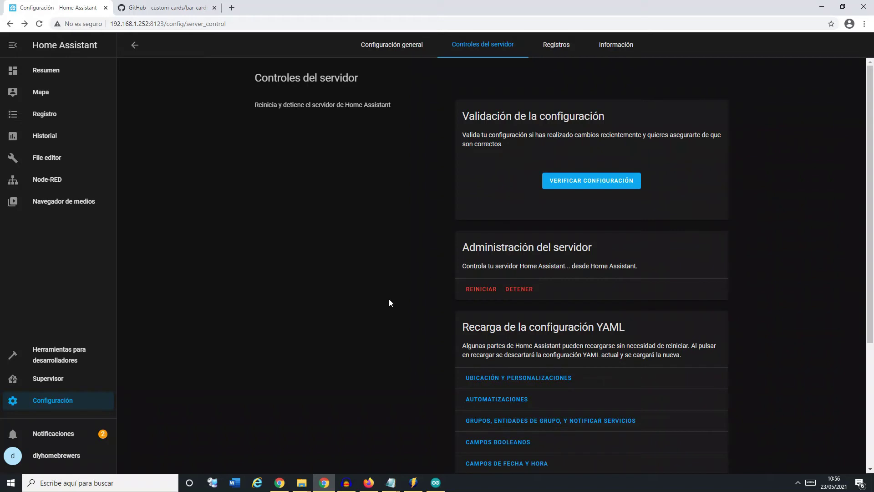
# Start editing the overview dashboard and take control of the Lovelace user interface, keeping its existing cards.
pyautogui.click(51, 75)
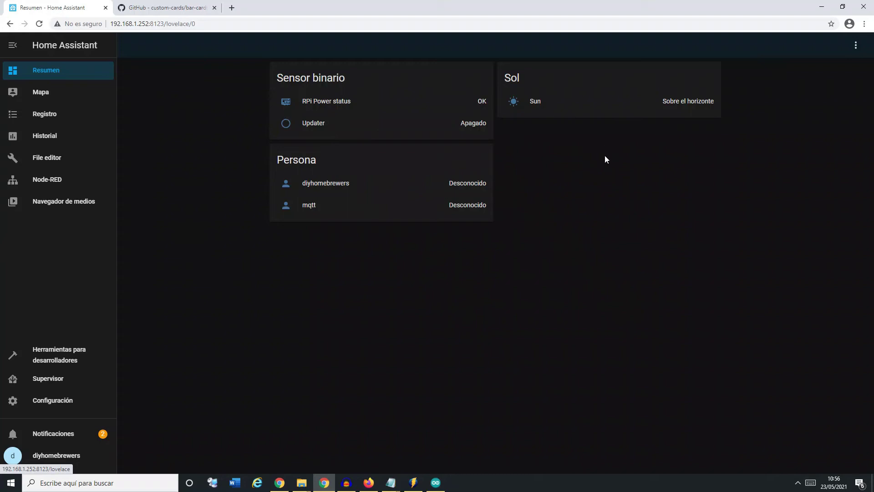
pyautogui.click(856, 45)
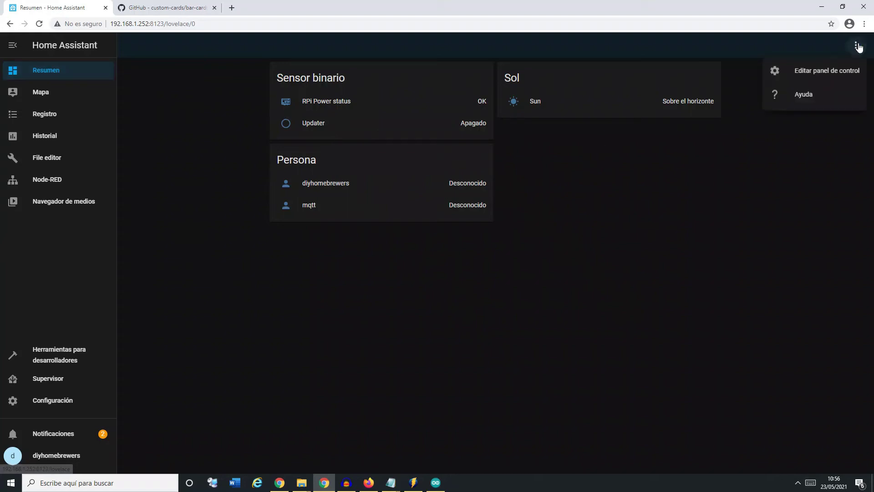
pyautogui.click(830, 71)
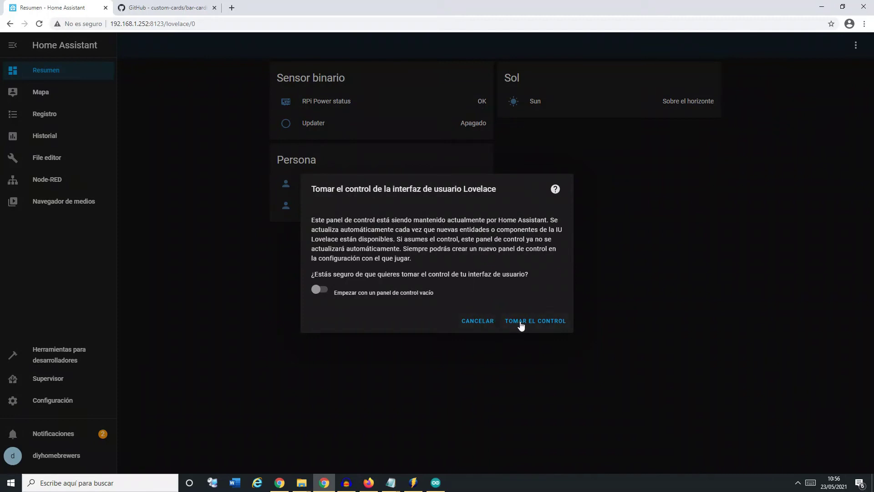
pyautogui.click(522, 322)
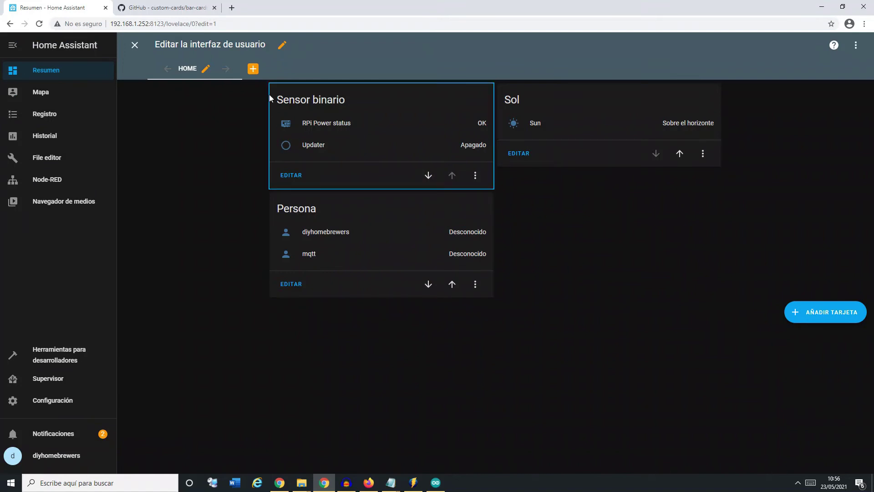
# Add a dashboard view titled diyhomebrewers, save it, and switch between it and the Home view, ending on the new view.
pyautogui.click(253, 69)
pyautogui.click(371, 203)
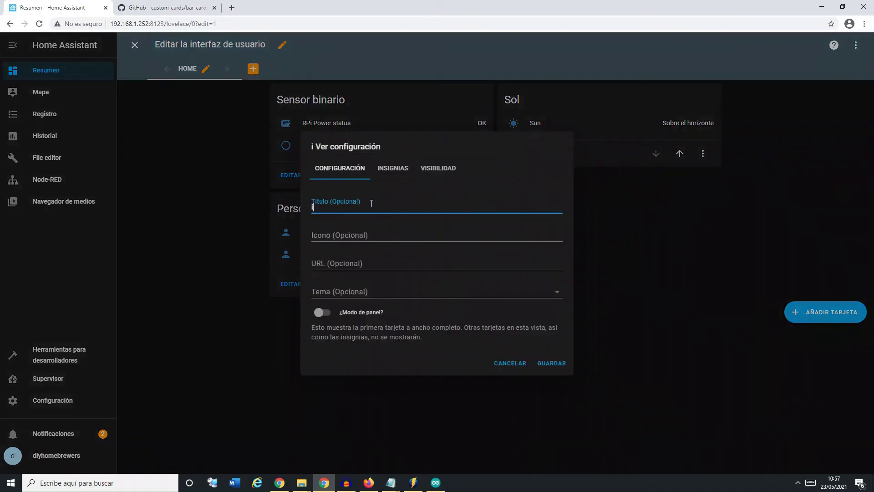
pyautogui.write('diyhomebrewe')
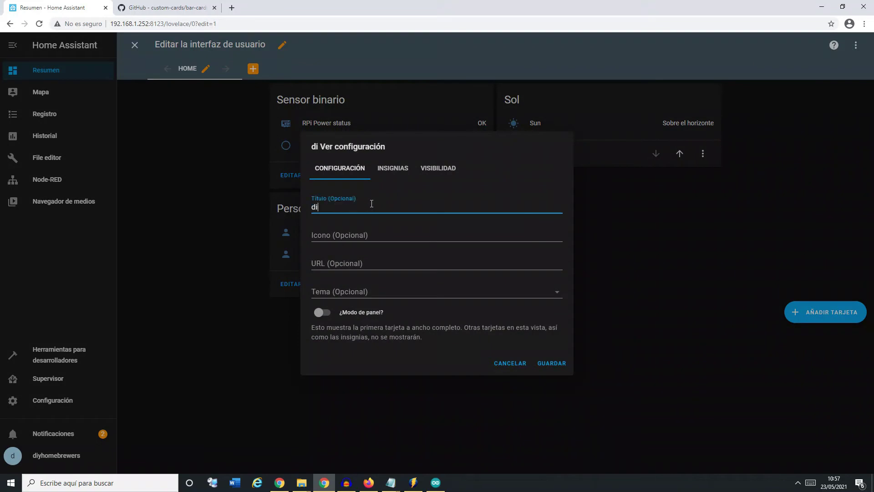
pyautogui.write('rs')
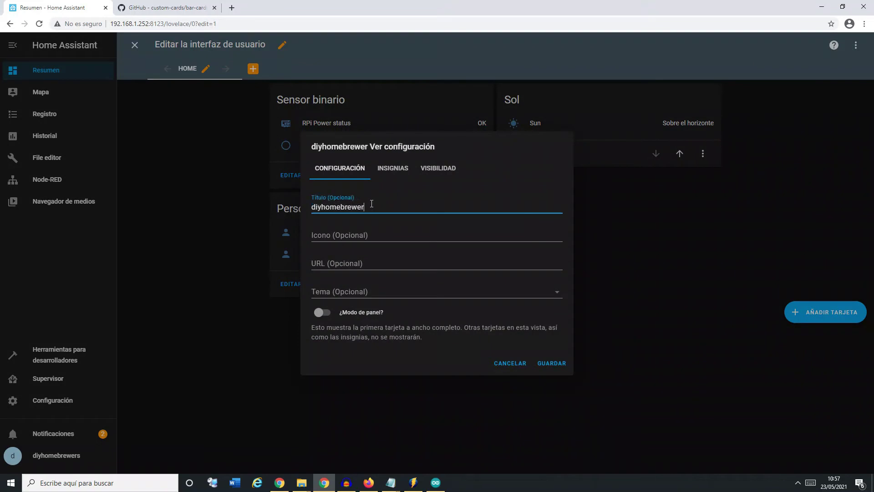
pyautogui.click(548, 362)
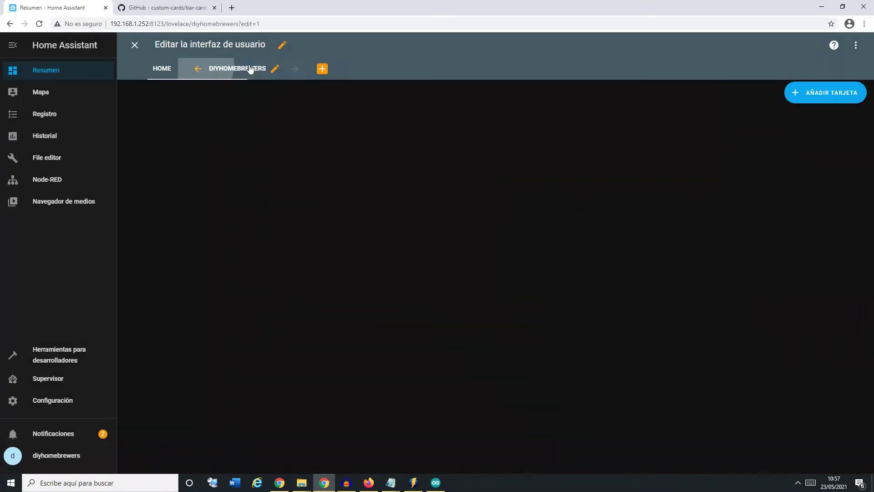
pyautogui.click(169, 71)
pyautogui.click(212, 74)
pyautogui.click(164, 68)
pyautogui.click(255, 70)
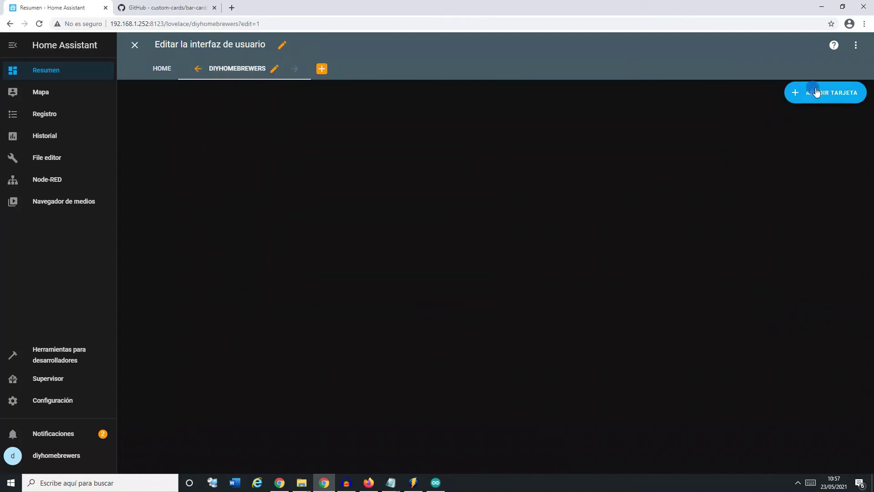
# Add an Entities card to the diyhomebrewers view and title it KEG1.
pyautogui.click(816, 92)
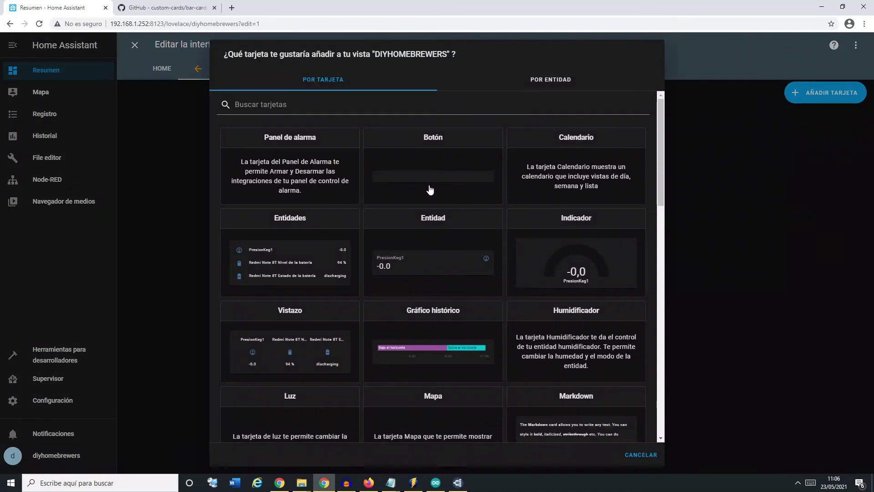
pyautogui.scroll(-10, 384, 206)
pyautogui.scroll(5, 373, 244)
pyautogui.scroll(6, 374, 243)
pyautogui.click(314, 272)
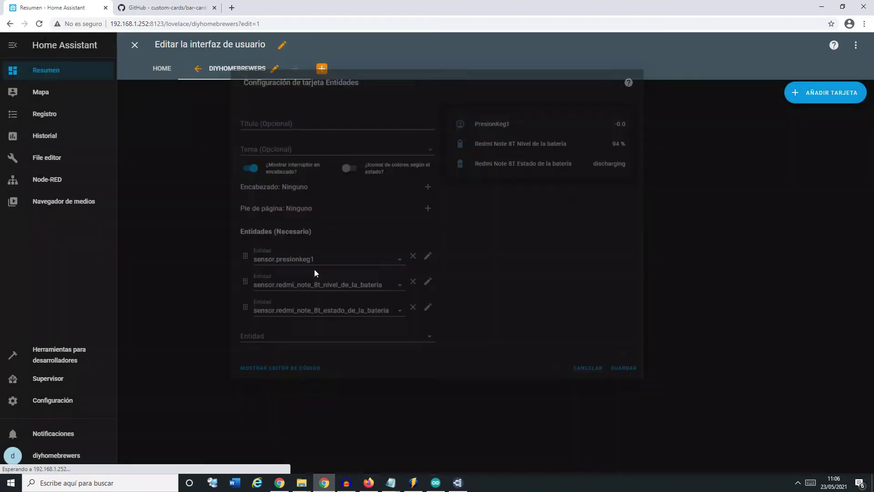
pyautogui.click(302, 111)
pyautogui.write('KEG1')
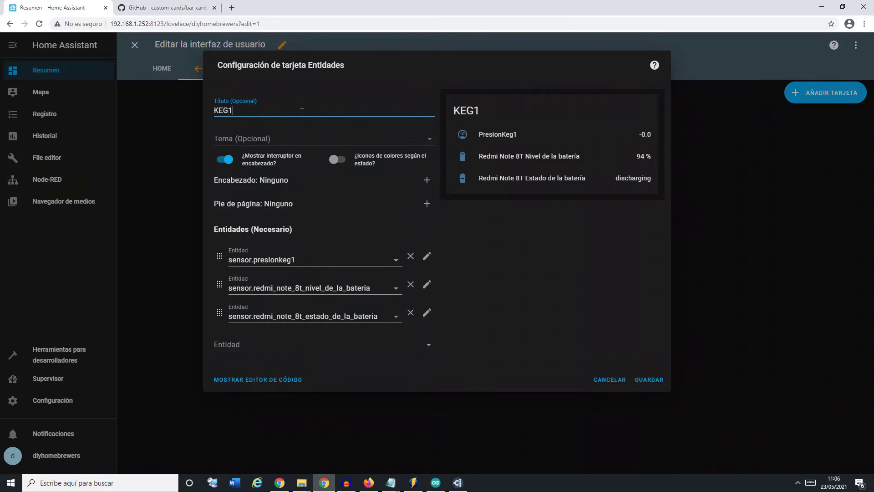
# Replace the second entity of the KEG1 card with sensor.litroskeg1, searching the entities for keg1.
pyautogui.click(395, 260)
pyautogui.click(396, 260)
pyautogui.click(395, 288)
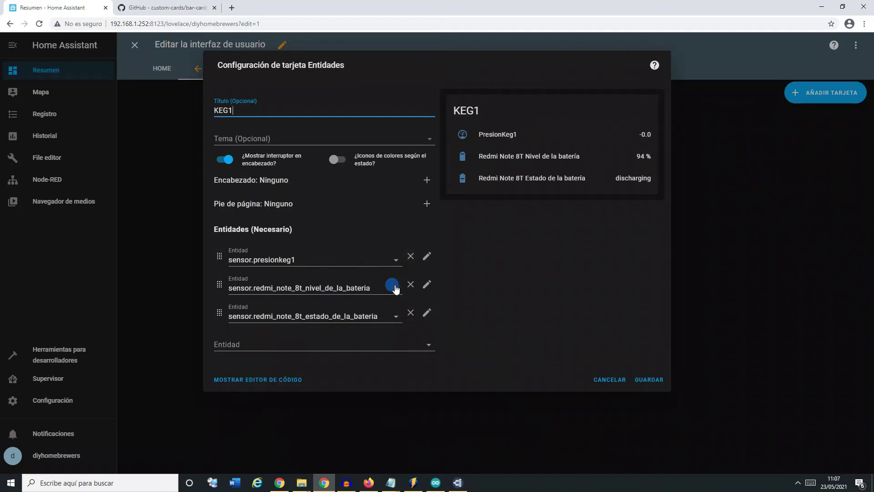
pyautogui.doubleClick(370, 285)
pyautogui.write('KEG1')
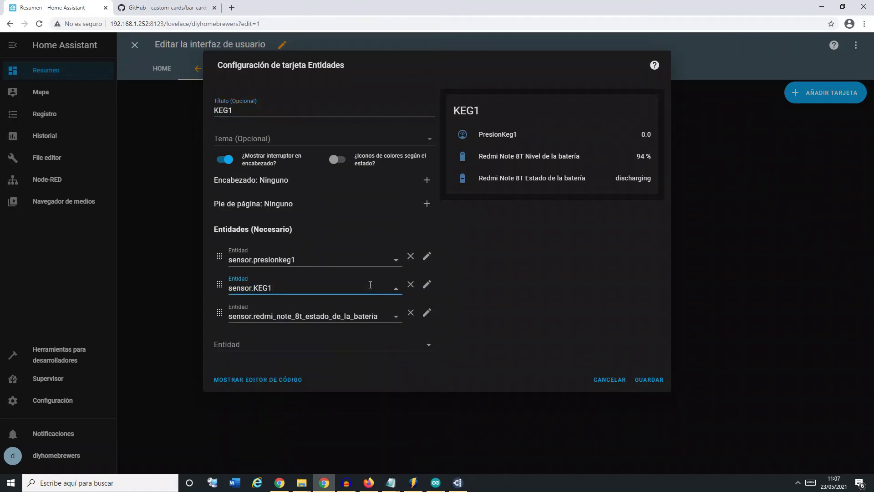
pyautogui.press('BackSpace')
pyautogui.press('BackSpace')
pyautogui.hotkey('ctrl', 'a')
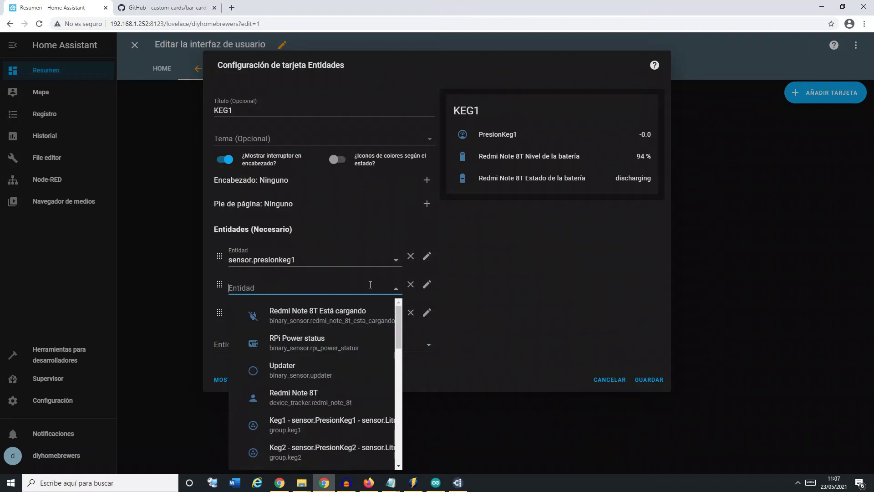
pyautogui.write('keg1')
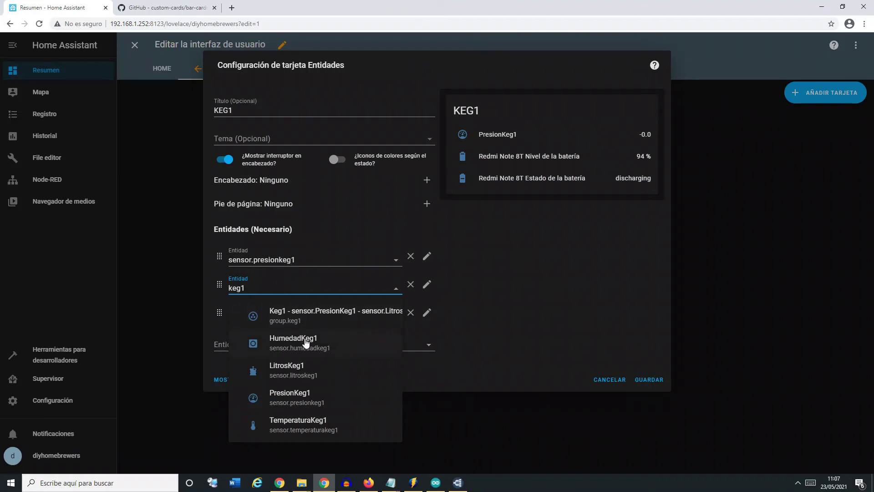
pyautogui.click(298, 369)
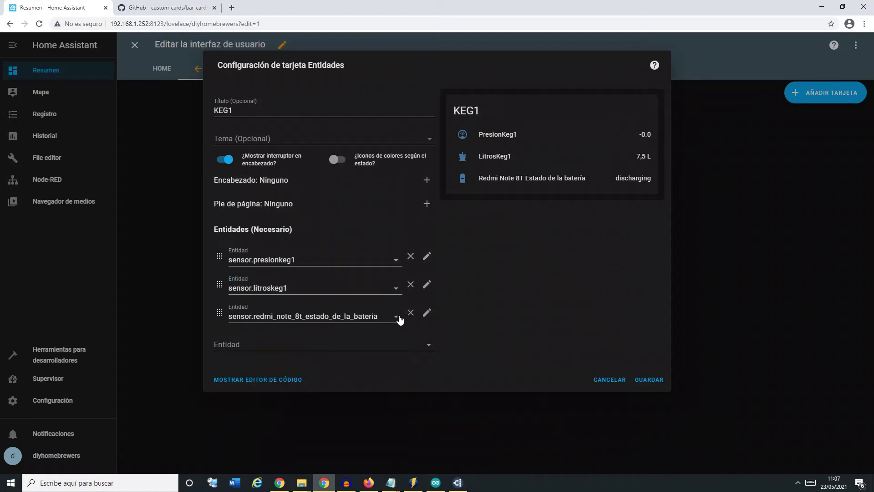
# Replace the KEG1 card's third entity with sensor.humedadkeg1 and add sensor.temperaturakeg1 as the fourth.
pyautogui.tripleClick(391, 316)
pyautogui.write('keg1')
pyautogui.click(301, 371)
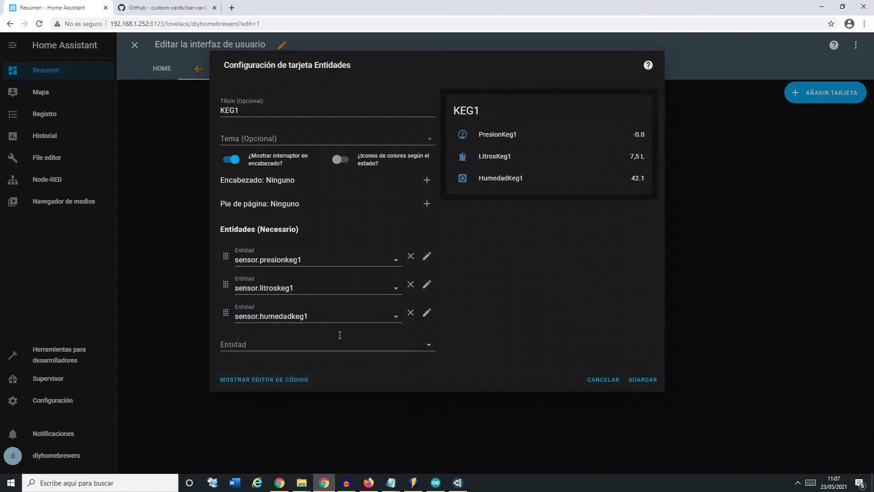
pyautogui.click(390, 343)
pyautogui.write('keg1')
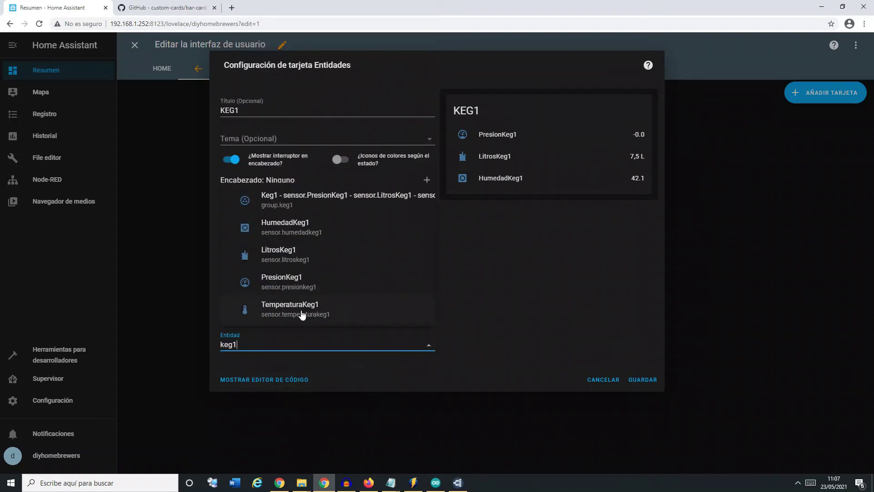
pyautogui.click(302, 313)
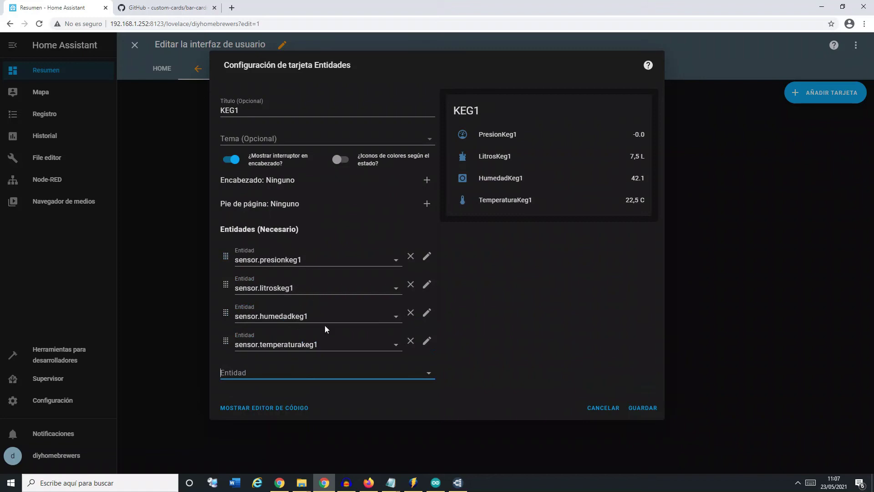
# Remove sensor.humedadkeg1 from the KEG1 card, add it again after sensor.temperaturakeg1, and save the card.
pyautogui.click(408, 315)
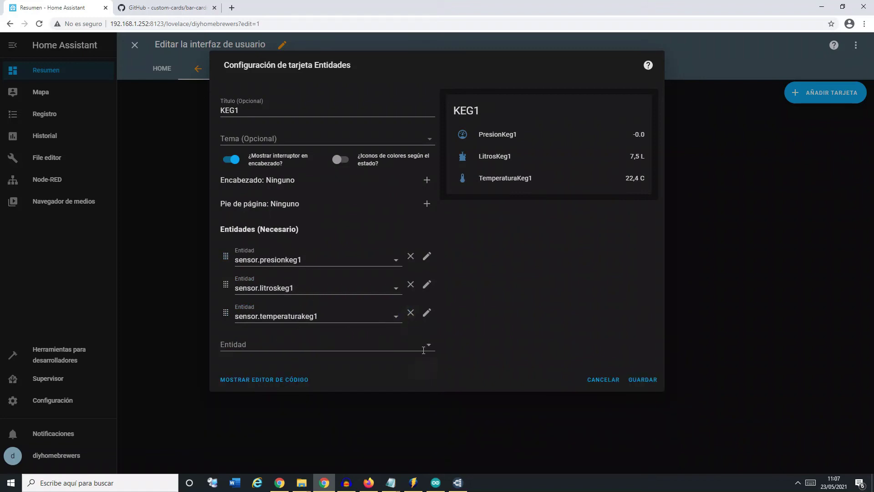
pyautogui.click(401, 345)
pyautogui.write('keg1')
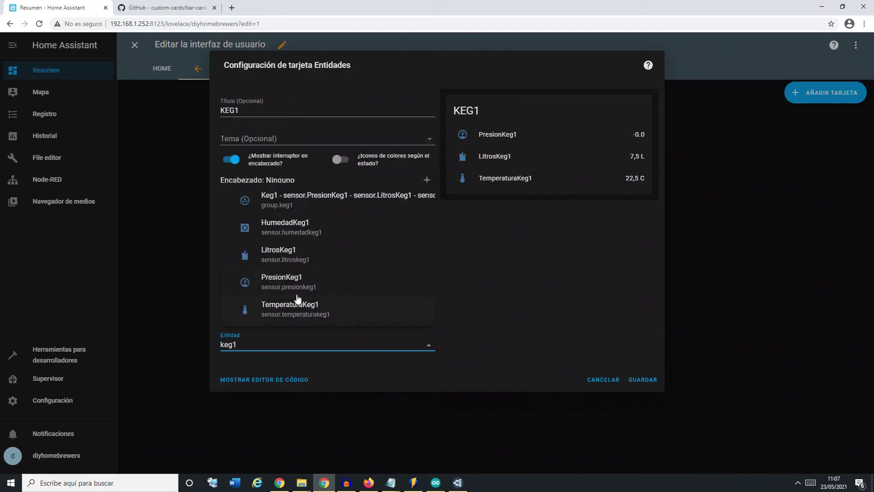
pyautogui.click(297, 235)
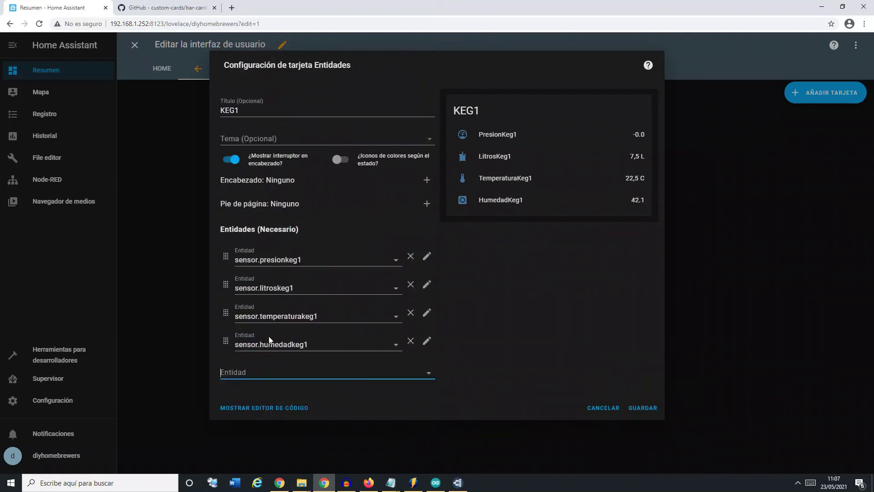
pyautogui.click(640, 408)
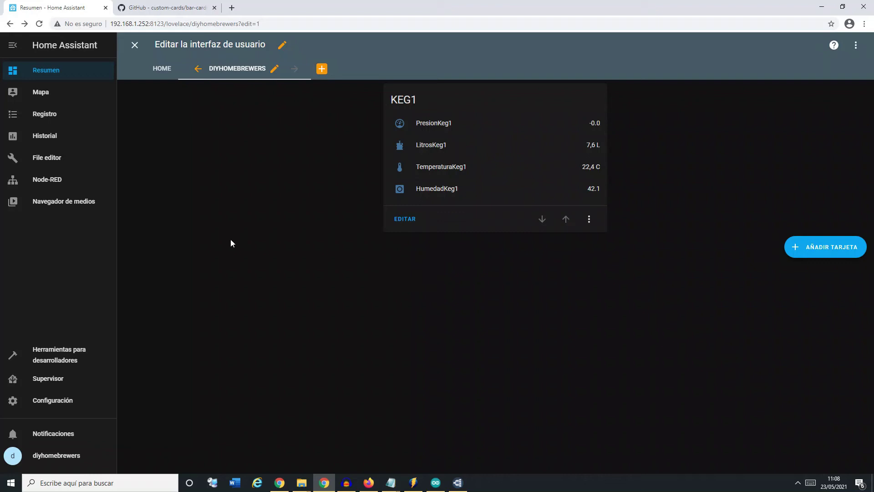
# Switch to the bar-card GitHub repository, open its latest release 3.2.0, and locate the bar-card.js asset.
pyautogui.click(160, 6)
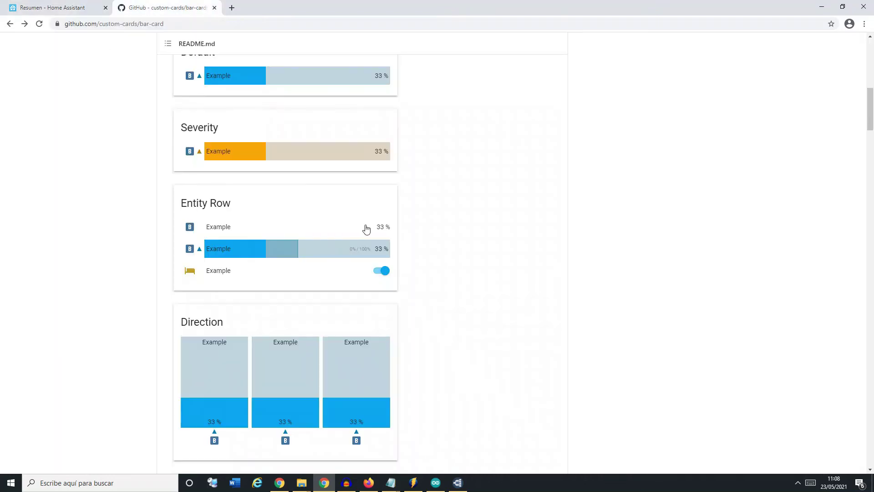
pyautogui.scroll(15, 367, 228)
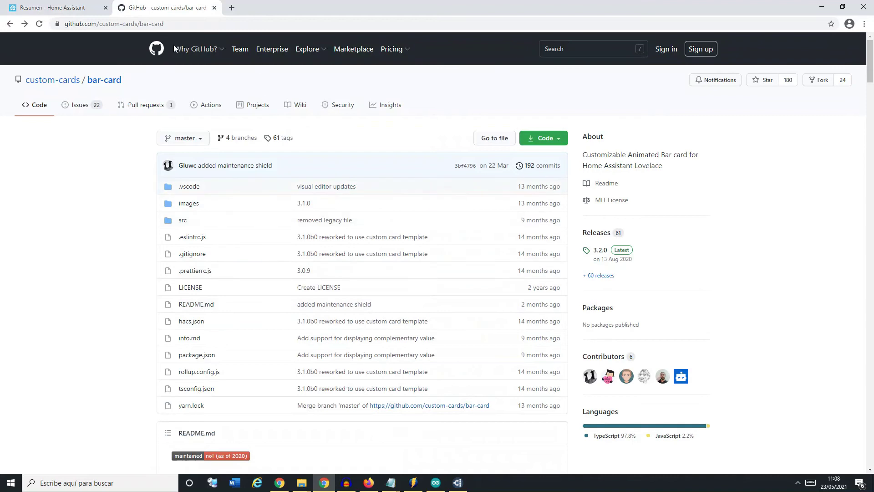
pyautogui.scroll(-1, 628, 234)
pyautogui.click(616, 250)
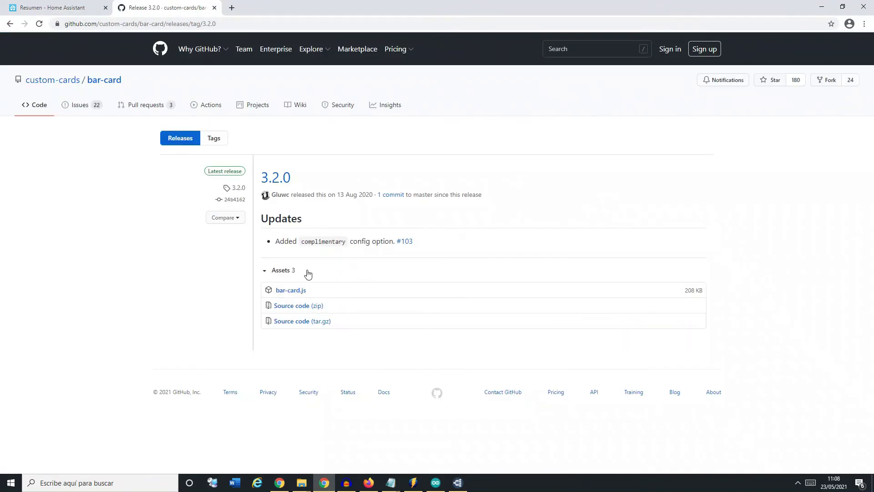
pyautogui.moveTo(313, 291); pyautogui.dragTo(279, 293)
pyautogui.click(318, 290)
# Check the CONTROL DE BARRILES DIY desktop folder for the bar-card.js file, and return to Home Assistant in the browser.
pyautogui.click(822, 6)
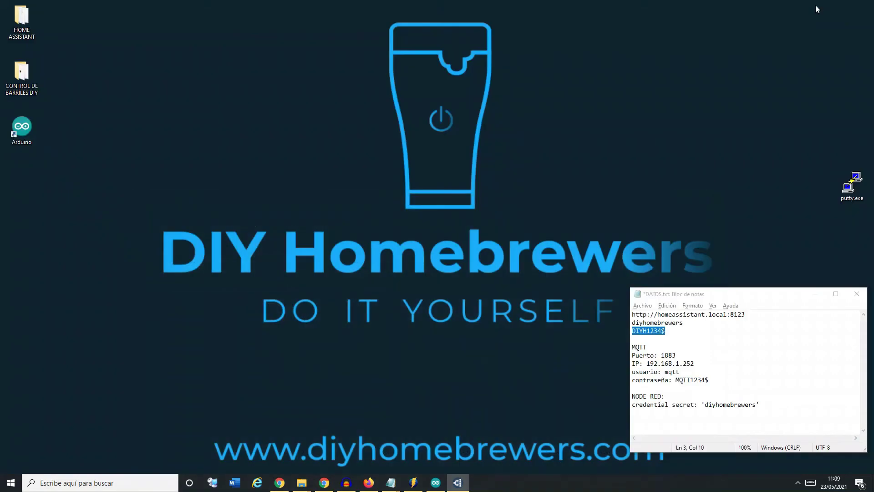
pyautogui.doubleClick(8, 92)
pyautogui.doubleClick(673, 103)
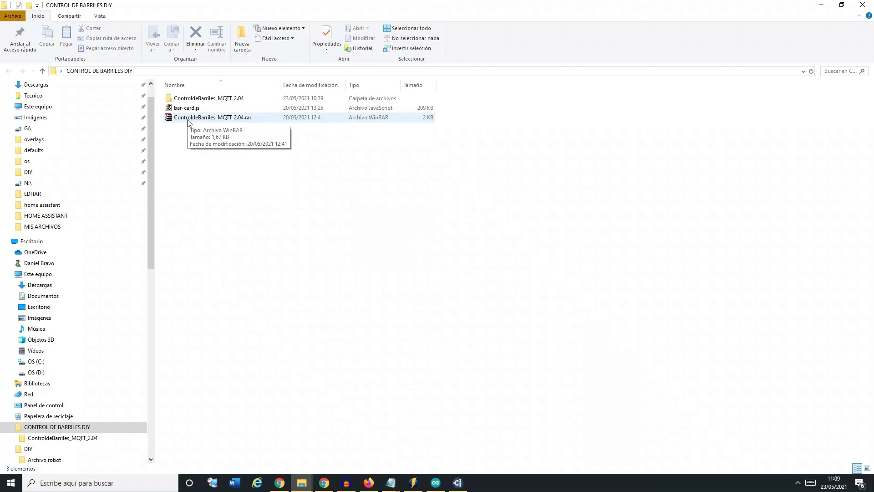
pyautogui.click(324, 483)
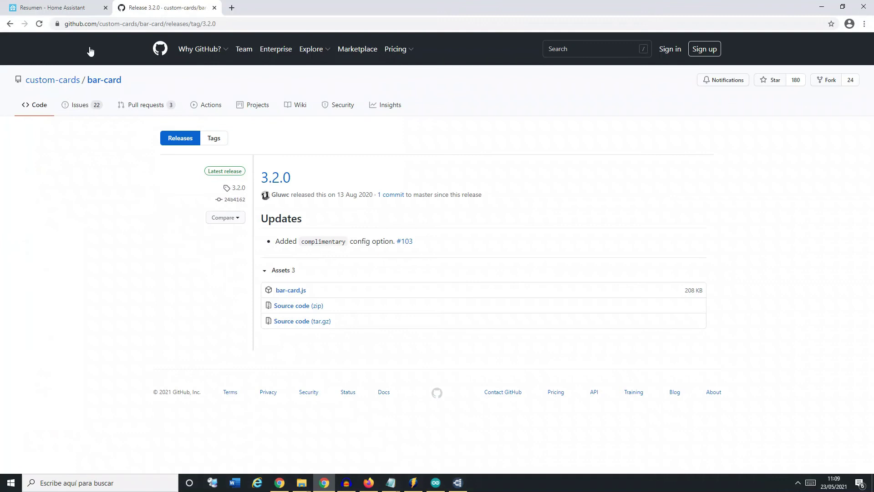
pyautogui.click(68, 5)
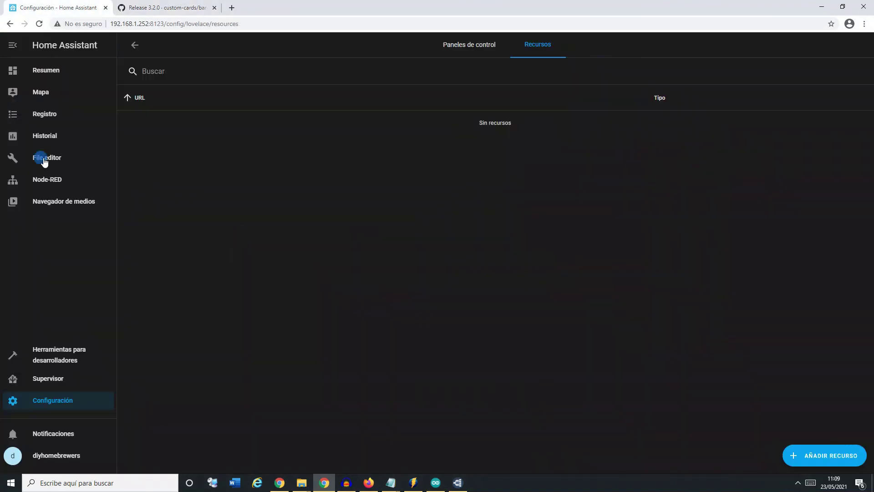
# Open the File editor and create a new folder named www inside config.
pyautogui.click(43, 161)
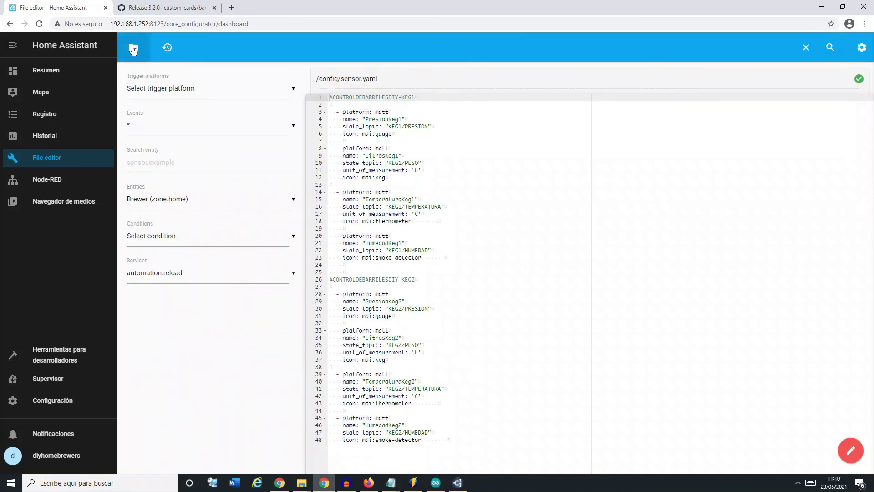
pyautogui.click(133, 49)
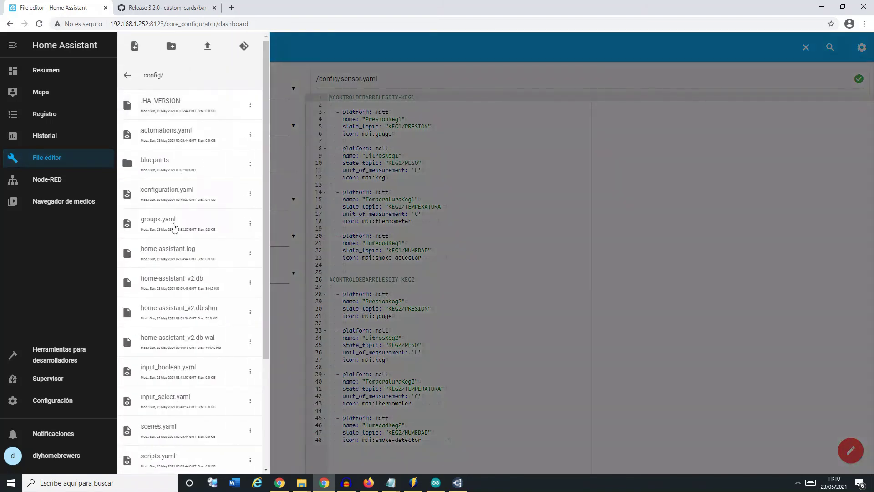
pyautogui.scroll(-3, 160, 273)
pyautogui.scroll(4, 166, 234)
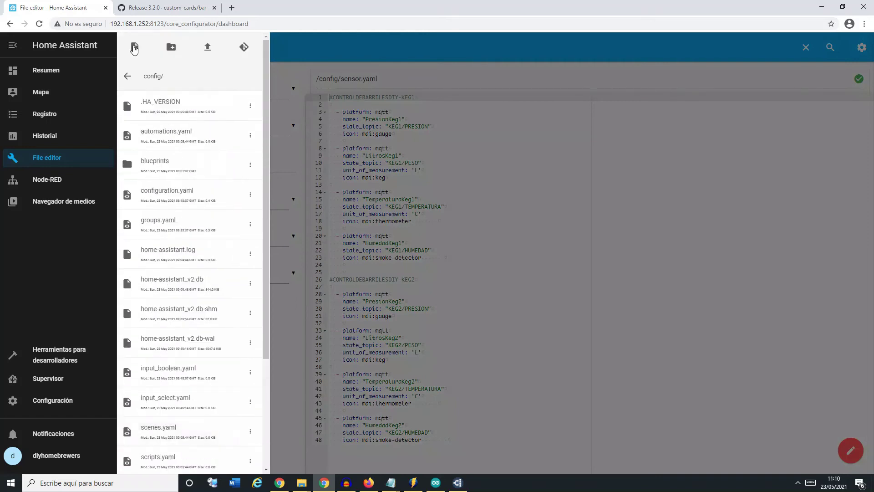
pyautogui.click(171, 47)
pyautogui.click(395, 141)
pyautogui.write('www')
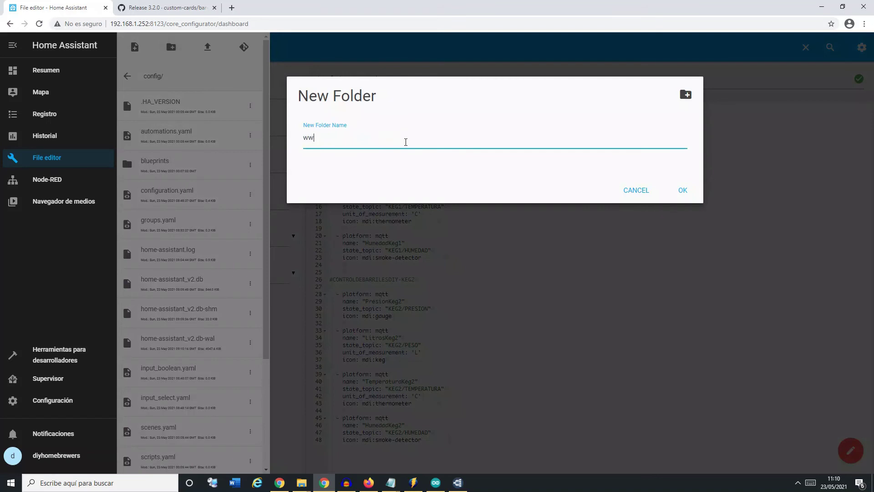
pyautogui.click(679, 191)
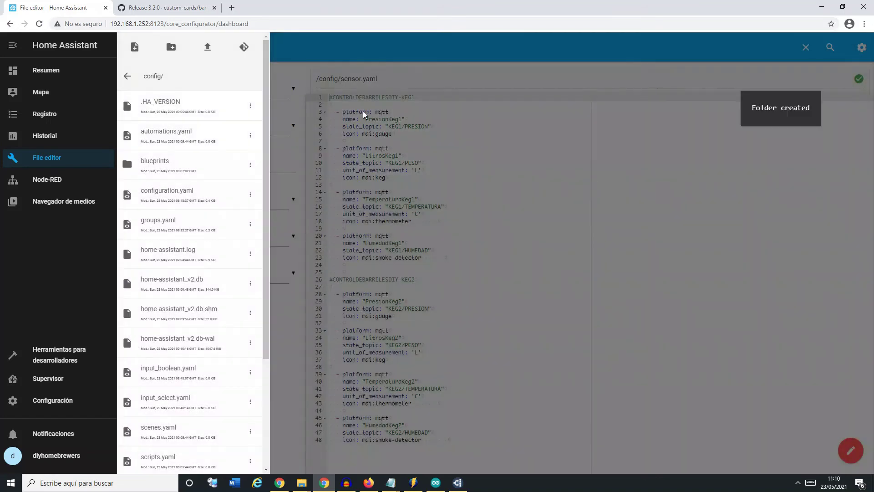
pyautogui.scroll(-4, 197, 197)
pyautogui.click(172, 431)
pyautogui.click(212, 47)
pyautogui.click(330, 142)
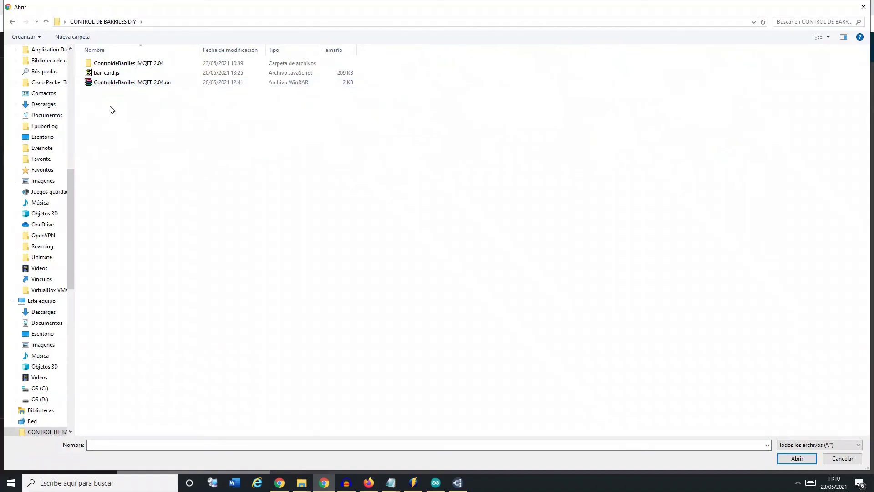
pyautogui.click(109, 74)
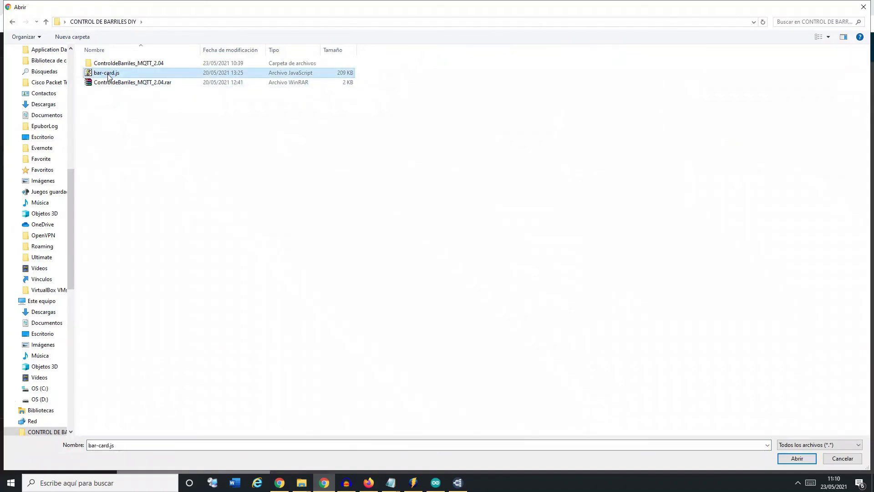
pyautogui.doubleClick(108, 74)
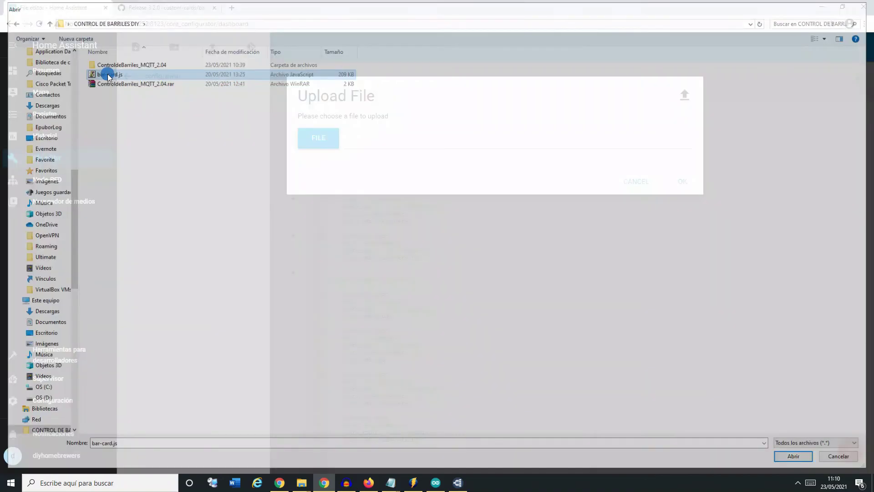
pyautogui.click(686, 184)
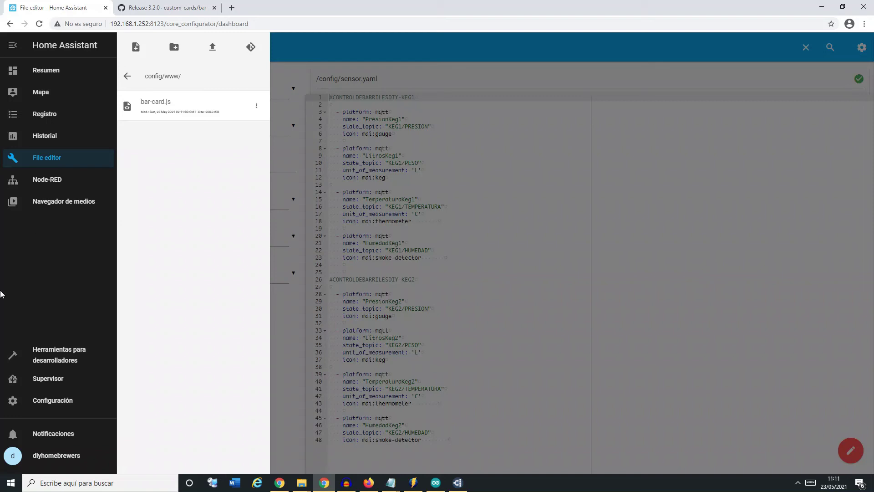
# Examine the user profile settings, including the Modo avanzado option.
pyautogui.click(56, 405)
pyautogui.scroll(-8, 527, 336)
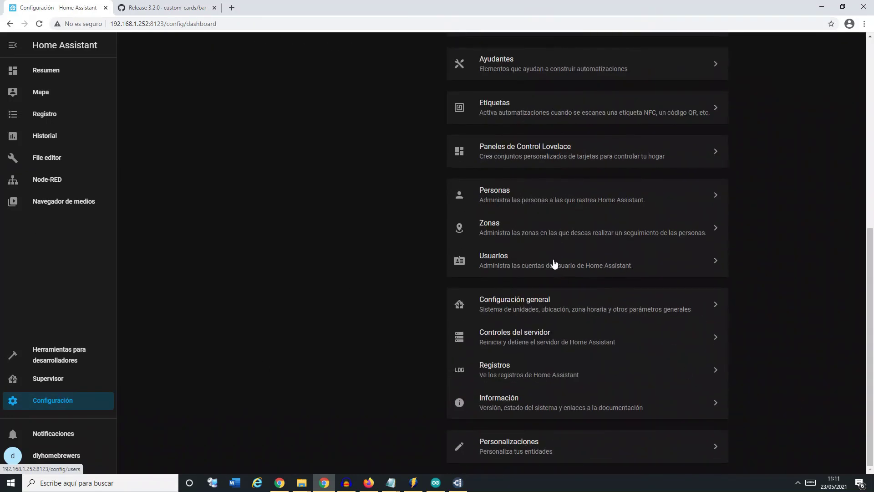
pyautogui.click(547, 158)
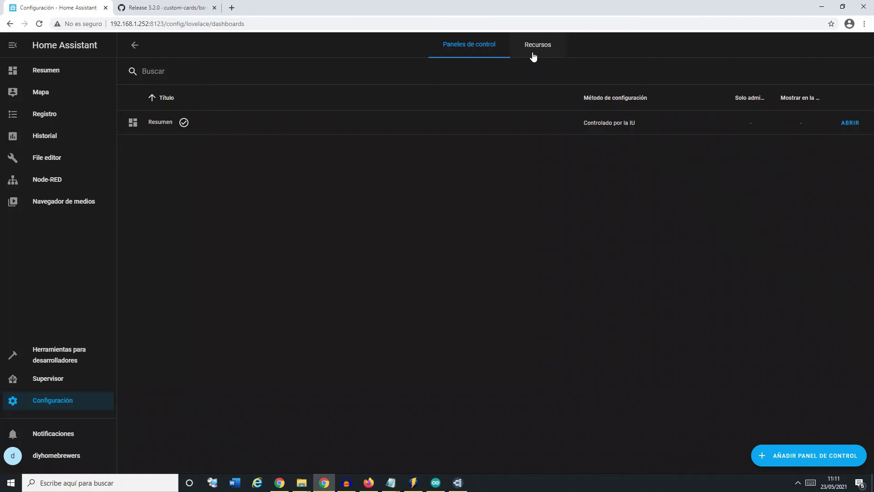
pyautogui.click(51, 456)
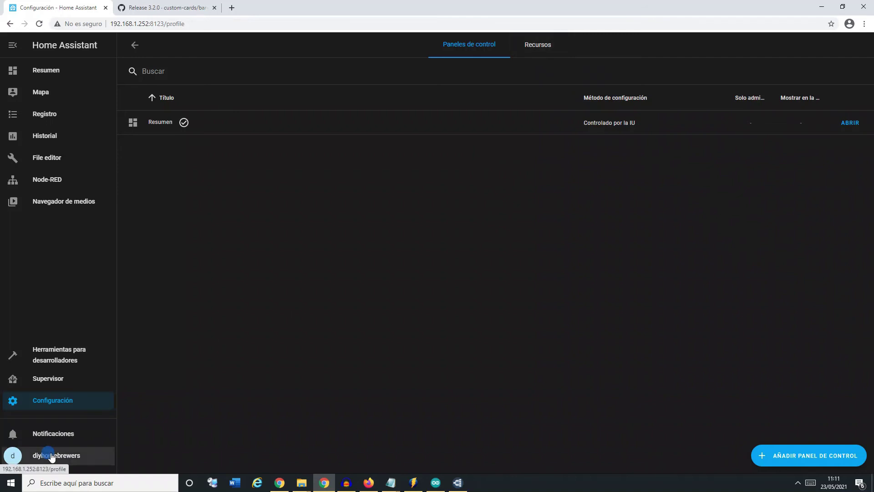
pyautogui.scroll(-1, 405, 305)
pyautogui.scroll(-3, 405, 305)
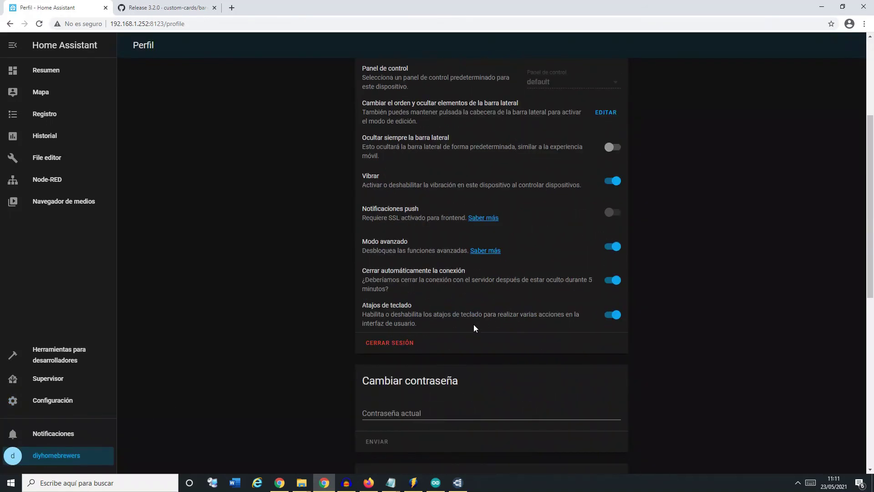
pyautogui.scroll(3, 457, 302)
pyautogui.scroll(-2, 464, 249)
pyautogui.scroll(-6, 464, 249)
pyautogui.scroll(5, 463, 249)
# Add a Lovelace resource with the URL /local/bar-card.js and the type Módulo JavaScript.
pyautogui.click(72, 401)
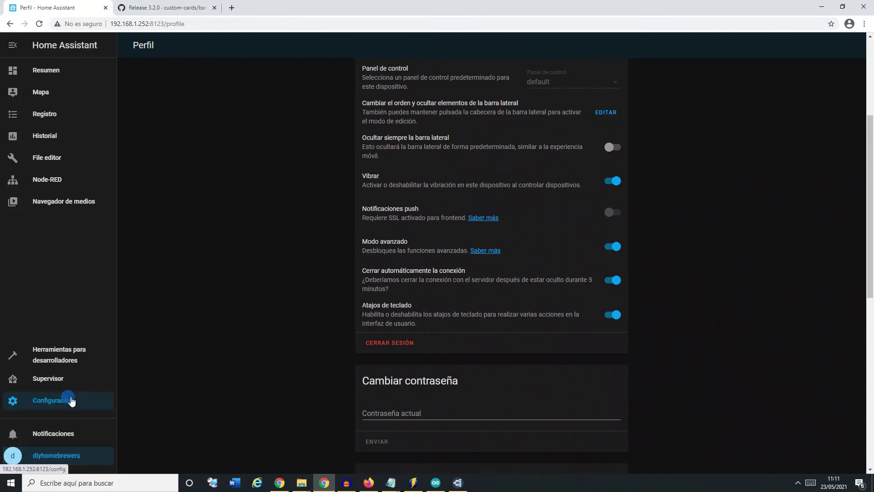
pyautogui.scroll(-2, 498, 271)
pyautogui.click(507, 240)
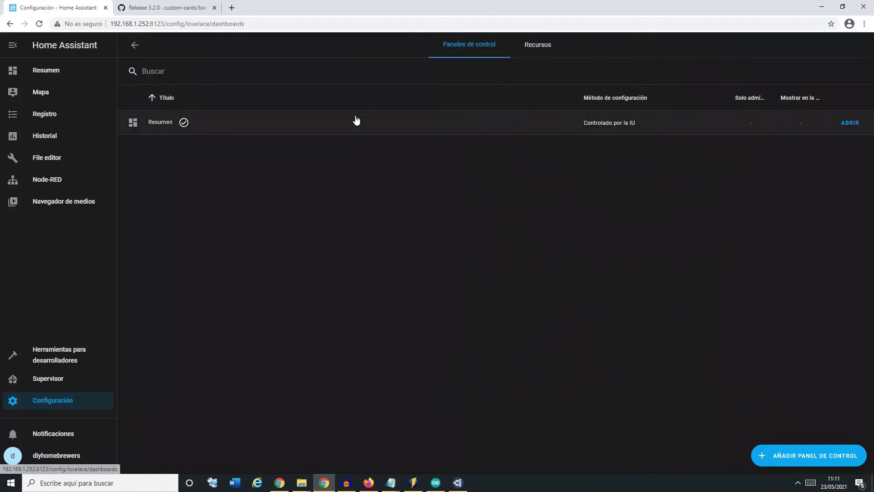
pyautogui.click(541, 45)
pyautogui.click(826, 458)
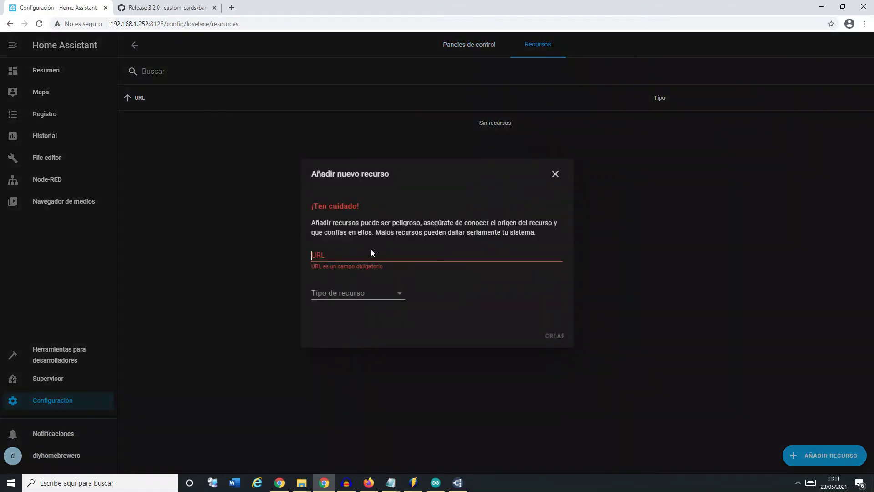
pyautogui.click(371, 250)
pyautogui.write('/')
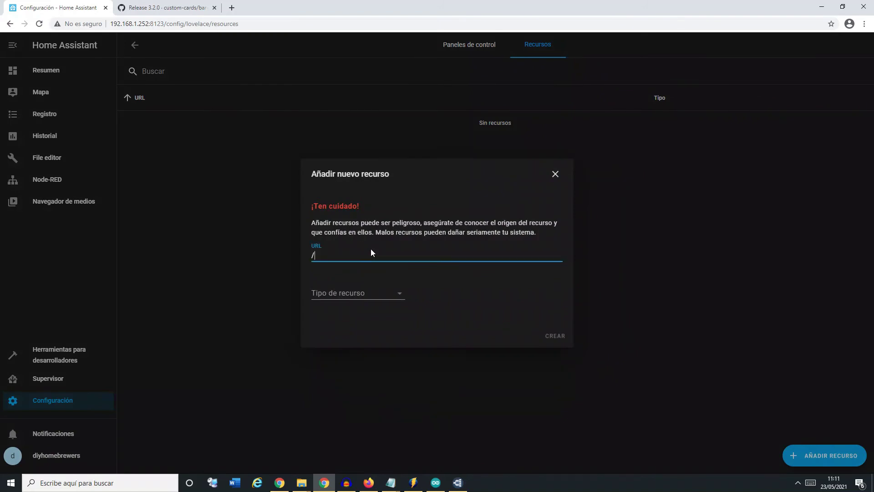
pyautogui.write('local/ba')
pyautogui.write('r-card.js')
pyautogui.click(381, 294)
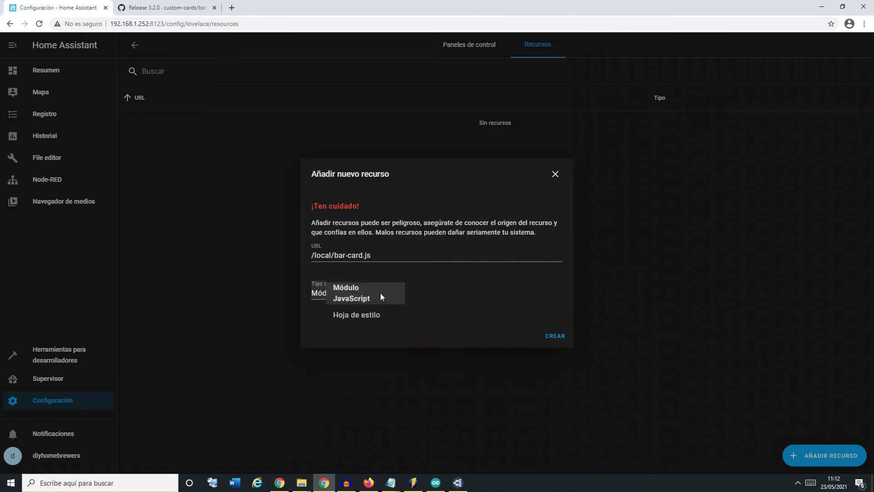
pyautogui.click(381, 293)
pyautogui.click(552, 337)
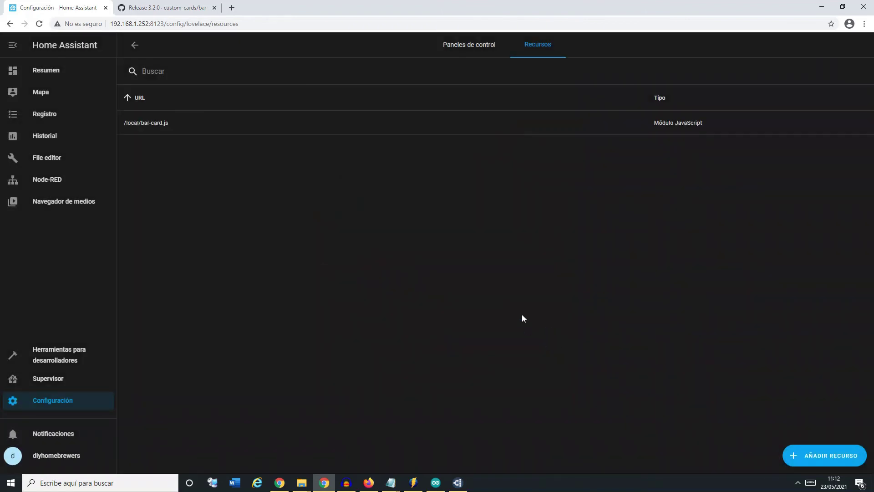
# Validate the configuration in the server controls and restart the Home Assistant server.
pyautogui.hotkey('alt', 'Left')
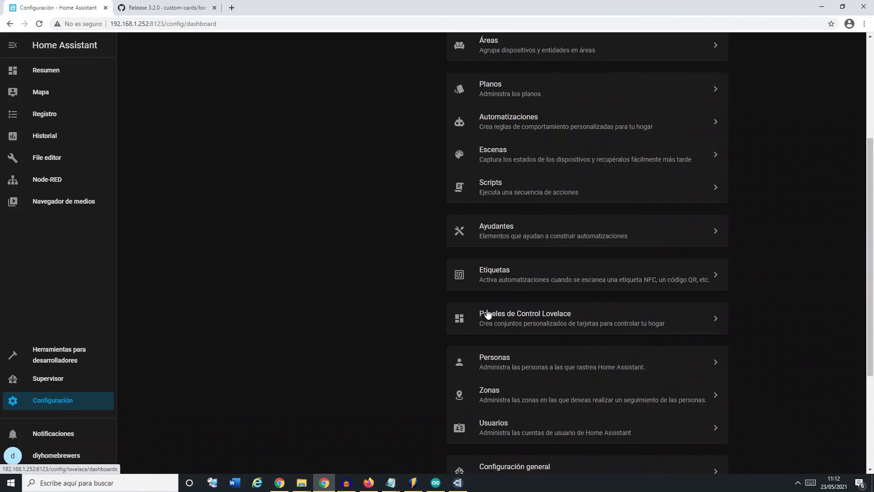
pyautogui.scroll(-4, 489, 327)
pyautogui.click(502, 337)
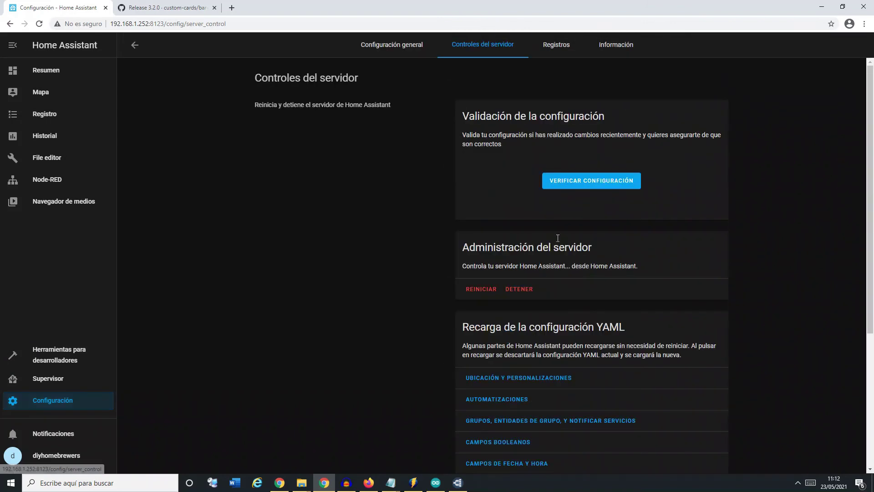
pyautogui.click(583, 183)
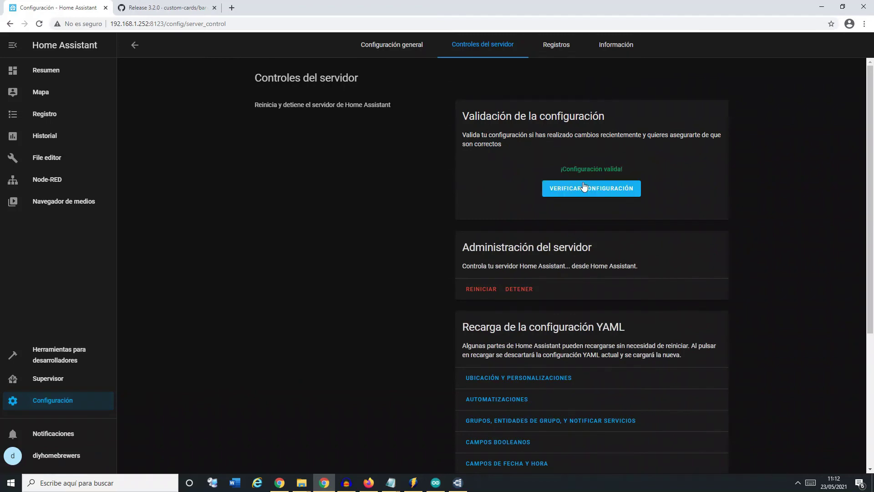
pyautogui.click(478, 288)
pyautogui.click(505, 288)
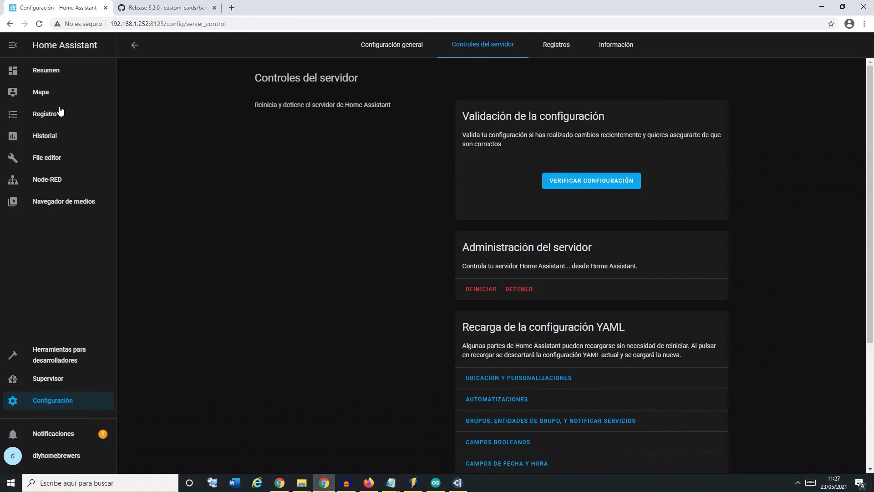
# Open the DIYHOMEBREWERS view of the Resumen dashboard in edit mode.
pyautogui.click(61, 82)
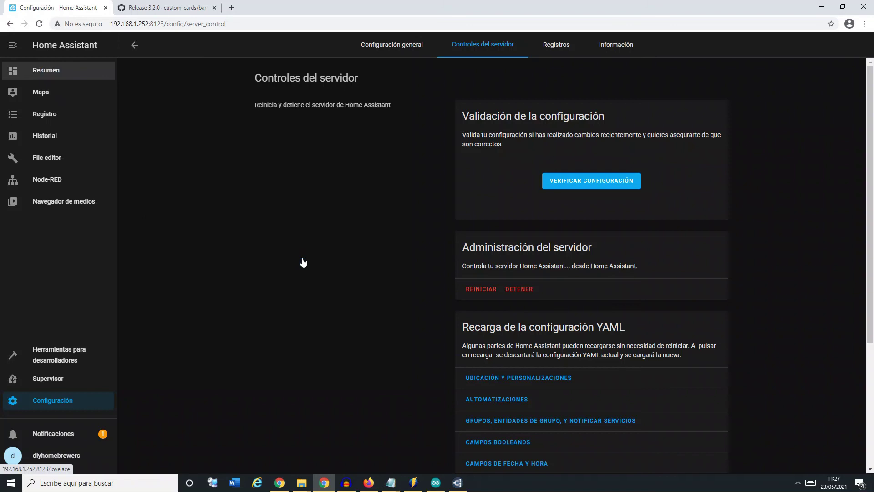
pyautogui.click(59, 83)
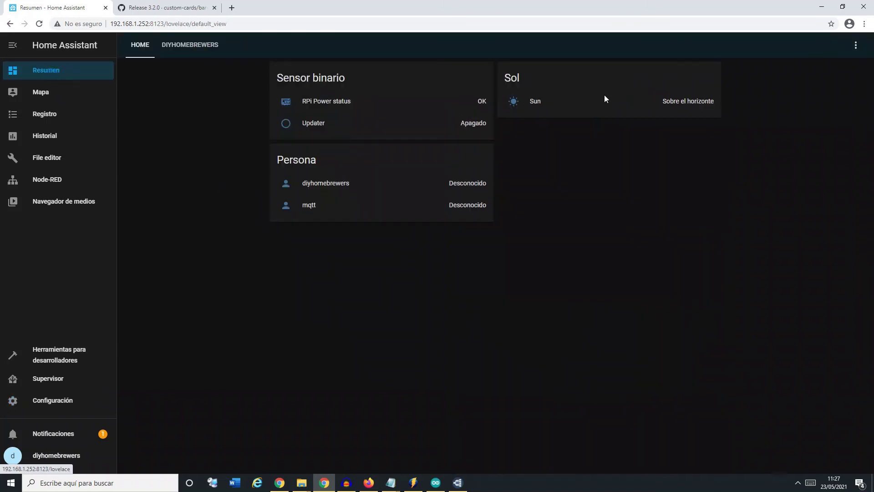
pyautogui.click(193, 47)
pyautogui.click(856, 45)
pyautogui.click(830, 72)
pyautogui.click(830, 244)
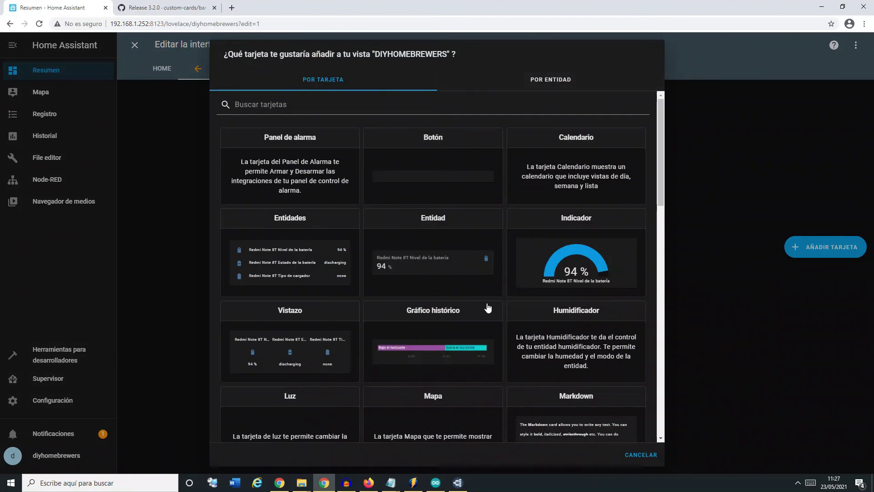
pyautogui.click(291, 249)
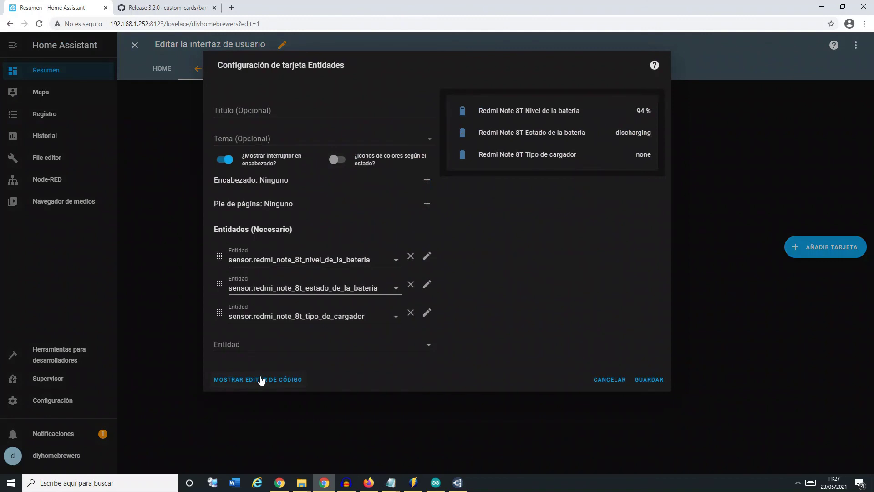
pyautogui.click(613, 379)
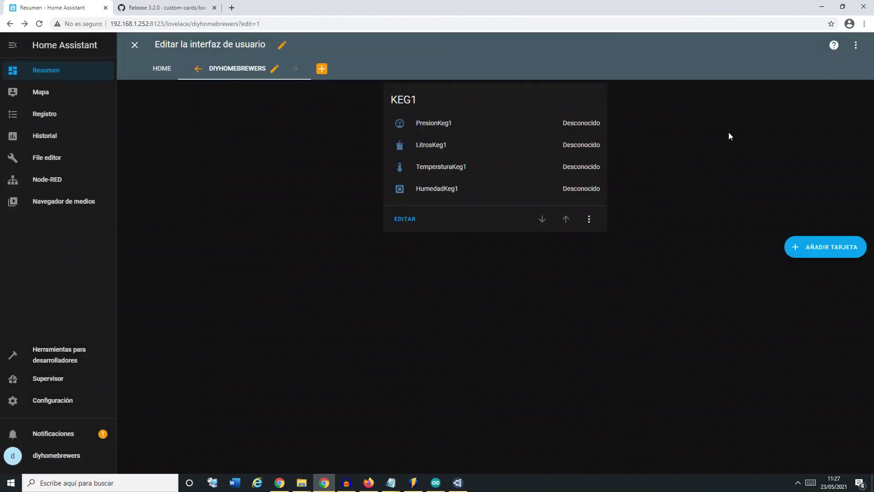
pyautogui.click(855, 45)
pyautogui.click(777, 185)
# Start a manual card with custom:bar-card YAML titled Keg1 - Red Ale for sensor.litroskeg1: direction up, 300px by 150px, range 0–20, Red 0–1, Orange 1–20.
pyautogui.click(820, 247)
pyautogui.scroll(-12, 400, 228)
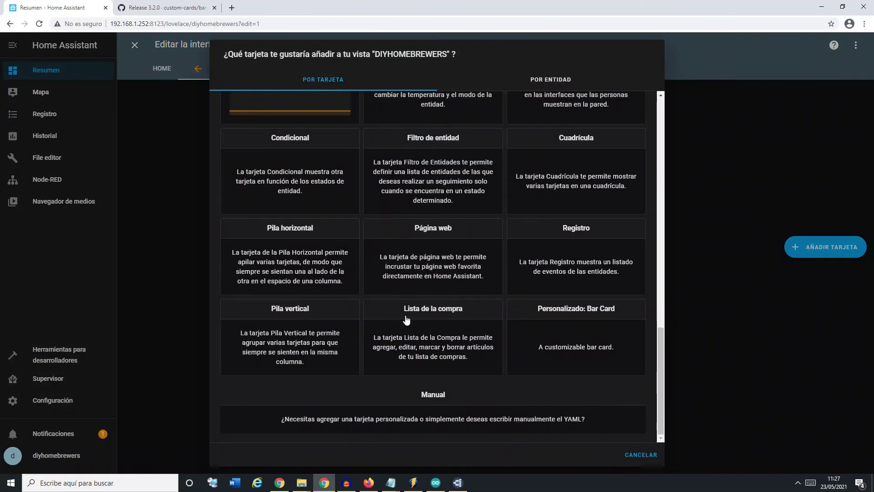
pyautogui.click(410, 423)
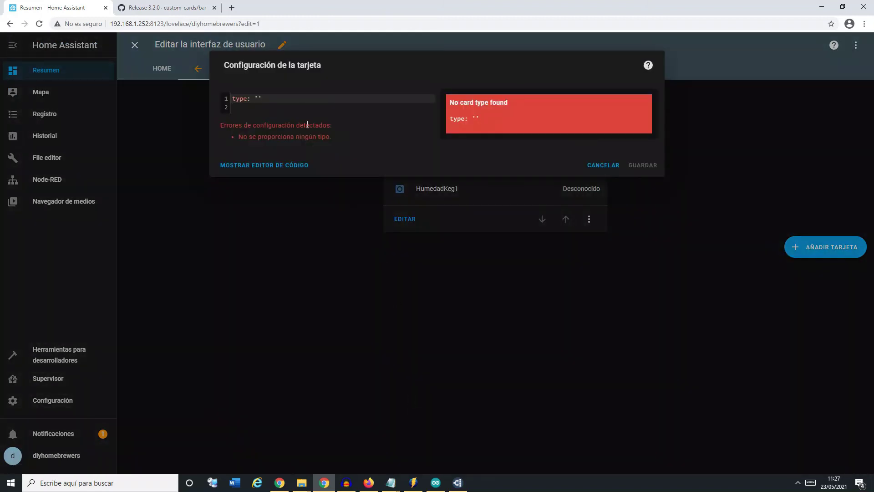
pyautogui.hotkey('ctrl', 'a')
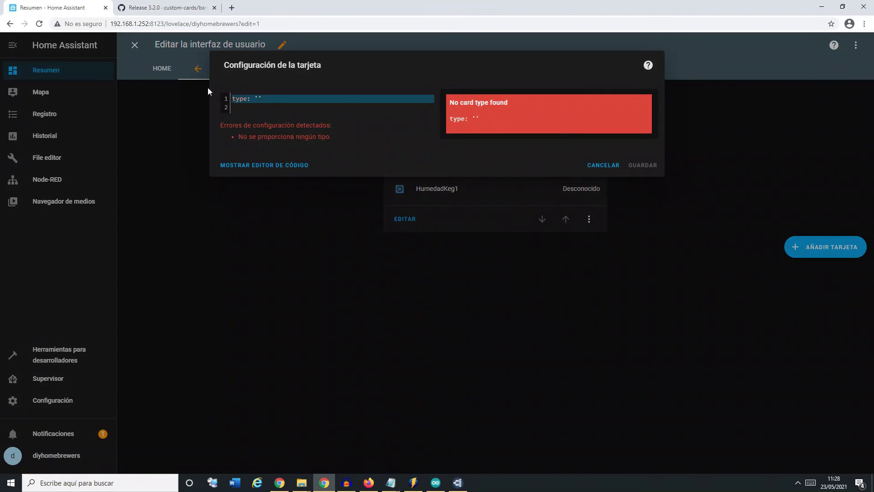
pyautogui.write("direction: up stack: horizontal height: 300px width: 150px state: 'on' speed: 4 max: 20 min: 0 ow_value: false severity:   - color: Red     from: 0     to: 1   - color: Orange     from: 1     to: 20 title: Keg1 - Red Ale type: 'custom:bar-card' entities:   - entity: sensor.litroskeg1")
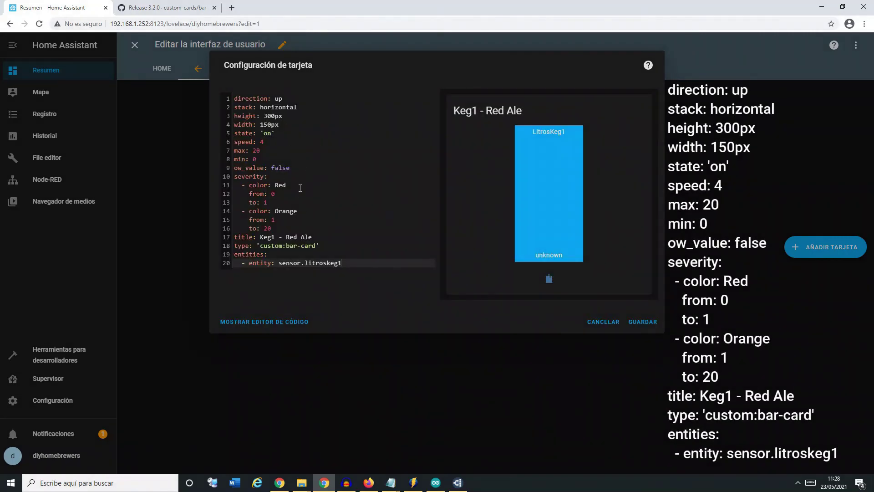
# Review the card type, title and severity colour ranges in the Keg1 - Red Ale card's YAML.
pyautogui.moveTo(320, 246); pyautogui.dragTo(233, 246)
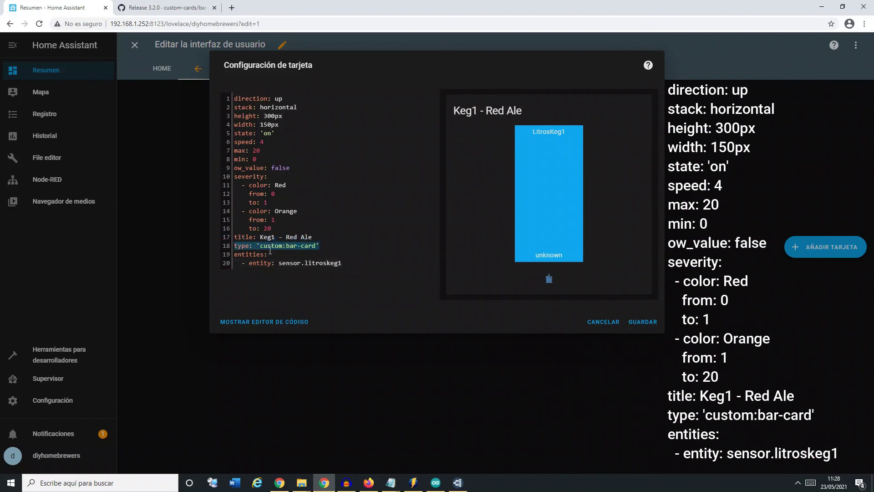
pyautogui.moveTo(312, 237); pyautogui.dragTo(245, 211)
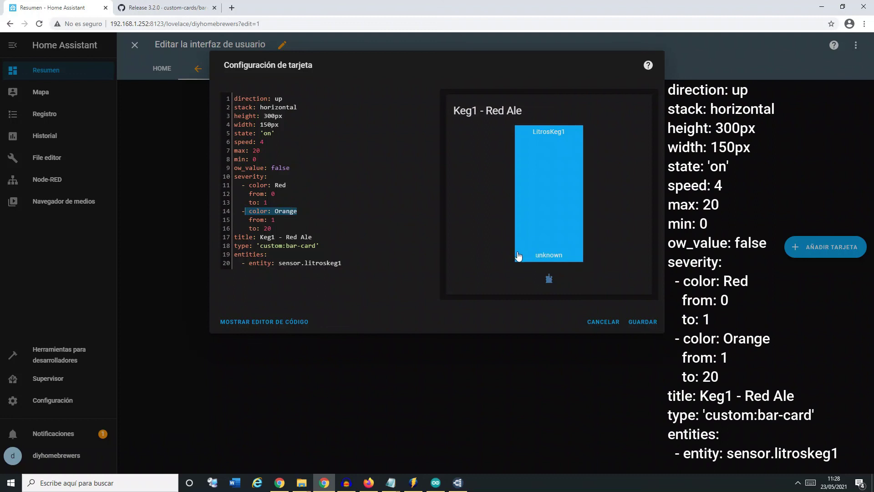
pyautogui.click(280, 201)
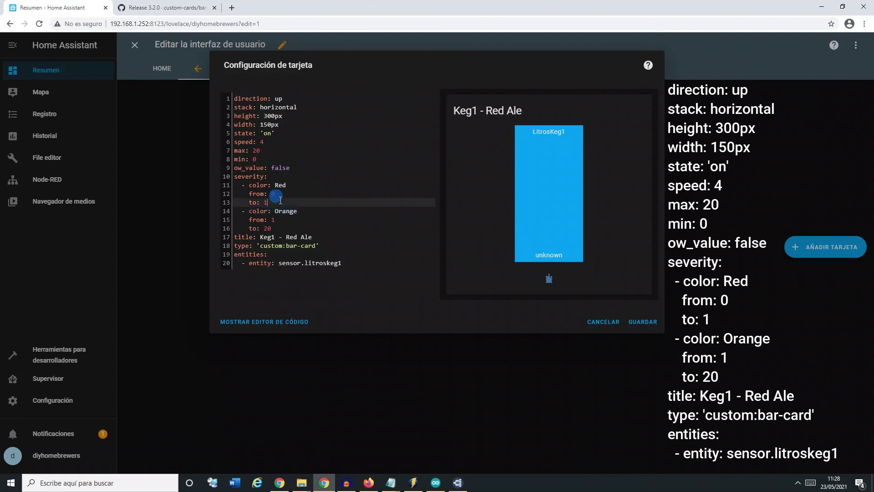
# In the Keg1 - Red Ale card's YAML, end the Red severity range at 2 and start the Orange range at 2.
pyautogui.write('2')
pyautogui.press('Down')
pyautogui.press('Down')
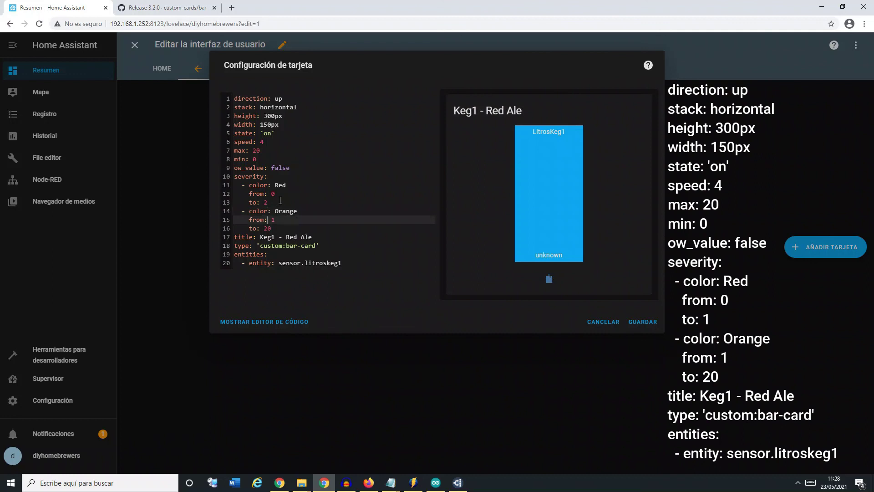
pyautogui.press('BackSpace')
pyautogui.write('2')
# Review the direction, stack, size, title and entity lines of the Keg1 - Red Ale card's YAML, and save the card.
pyautogui.click(288, 125)
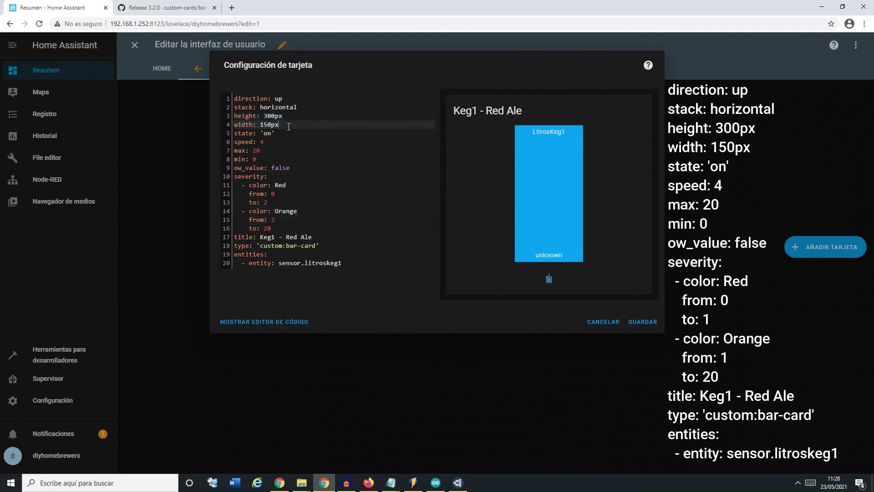
pyautogui.click(307, 108)
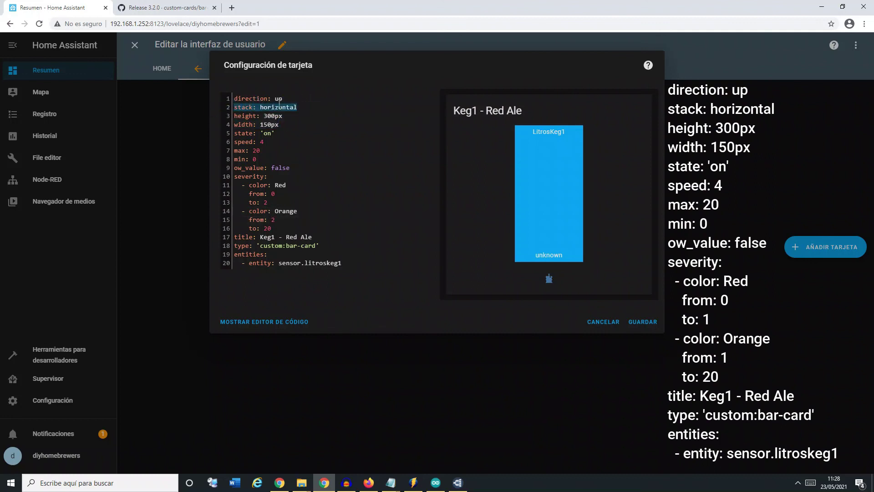
pyautogui.click(280, 99)
pyautogui.tripleClick(280, 99)
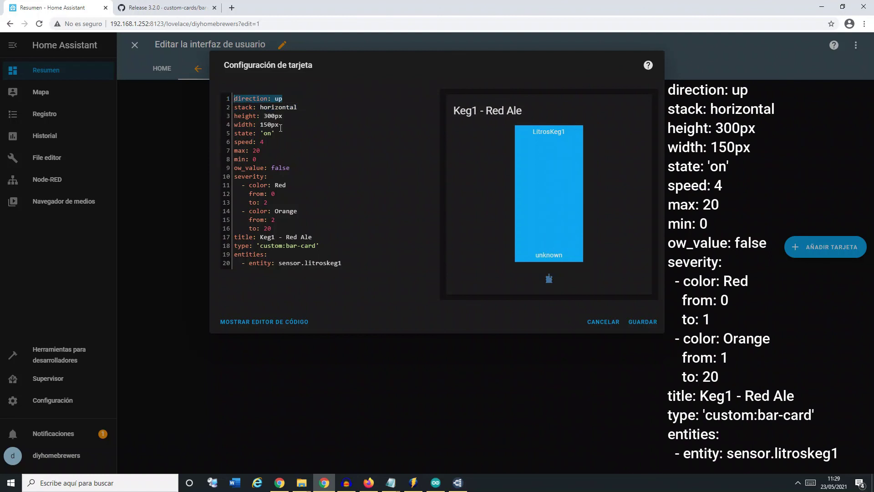
pyautogui.moveTo(281, 127); pyautogui.dragTo(234, 117)
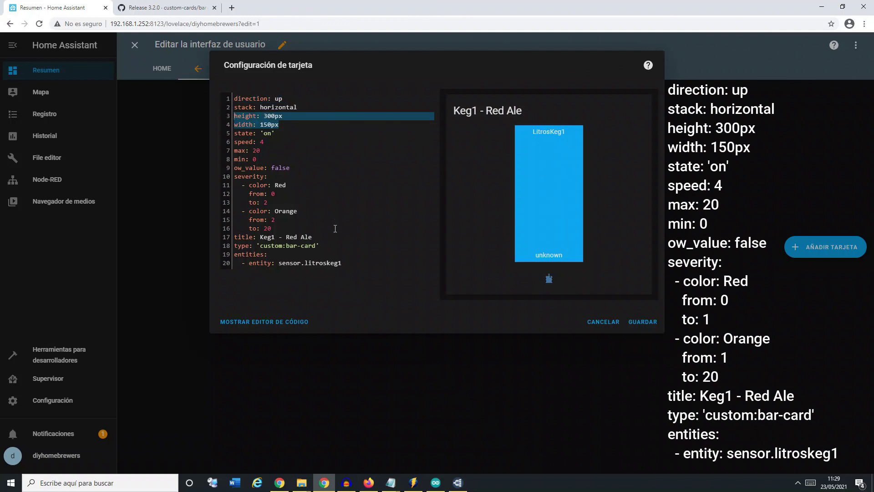
pyautogui.click(344, 240)
pyautogui.moveTo(342, 263)
pyautogui.mouseDown()
pyautogui.moveTo(276, 264)
pyautogui.moveTo(336, 264)
pyautogui.mouseUp()
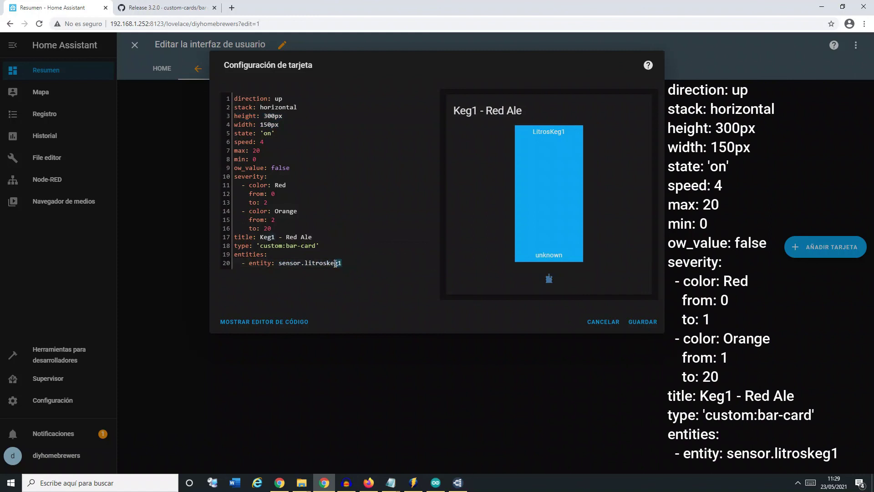
pyautogui.moveTo(341, 263); pyautogui.dragTo(284, 265)
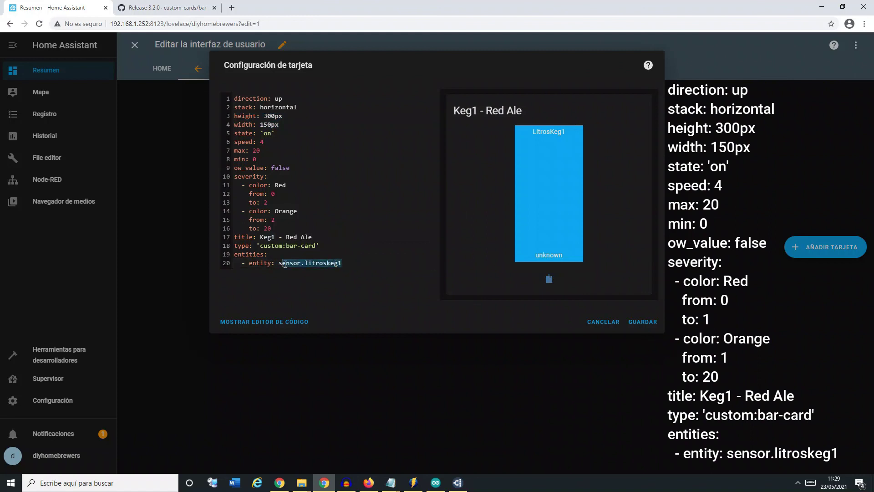
pyautogui.click(339, 236)
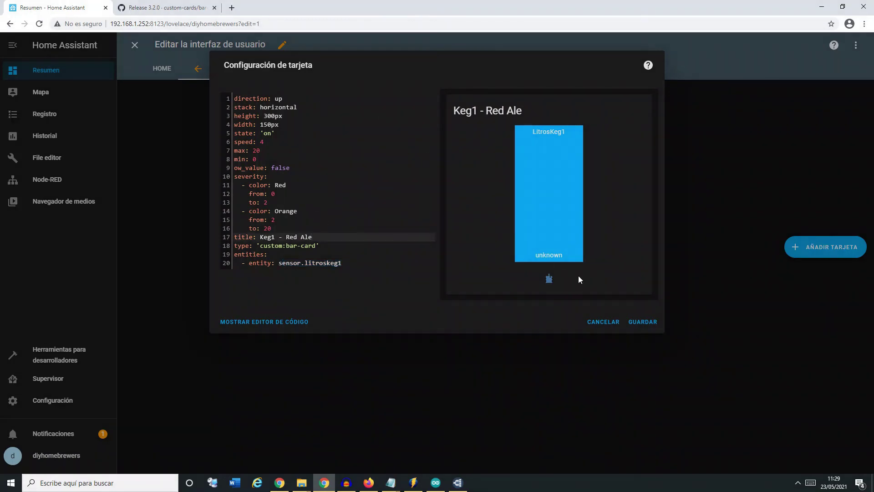
pyautogui.click(643, 321)
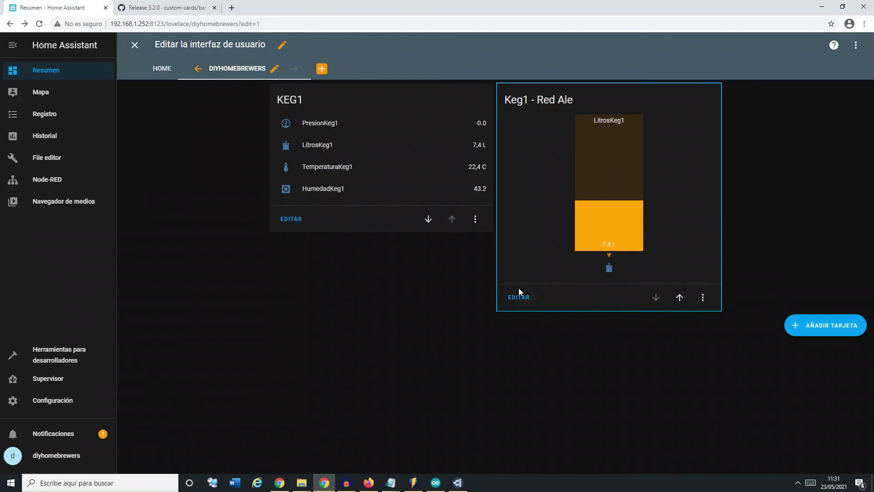
# Duplicate the Keg1 - Red Ale bar card in the DIYHOMEBREWERS view.
pyautogui.click(528, 300)
pyautogui.click(601, 325)
pyautogui.click(703, 297)
pyautogui.click(724, 347)
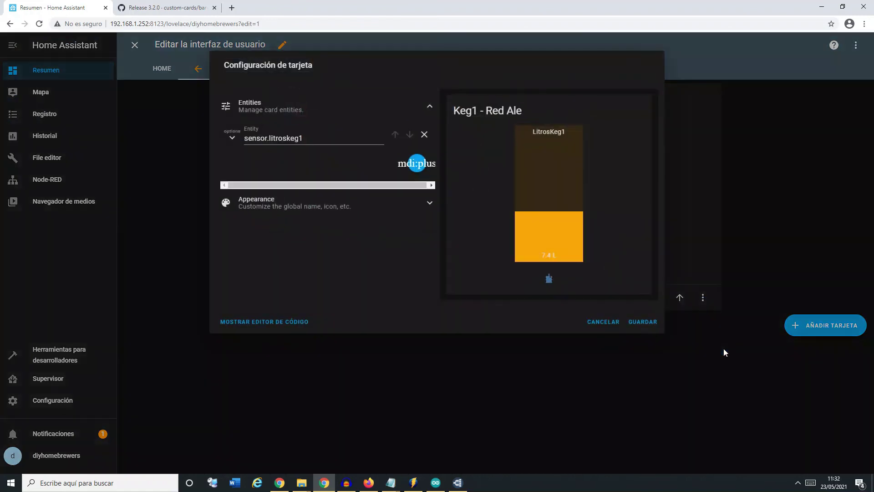
# In the duplicated card's YAML, set the title to Keg2 - Red Ale and the entity to sensor.litroskeg2, and save it.
pyautogui.click(270, 323)
pyautogui.click(277, 236)
pyautogui.press('BackSpace')
pyautogui.write('2')
pyautogui.click(339, 262)
pyautogui.press('BackSpace')
pyautogui.write('2')
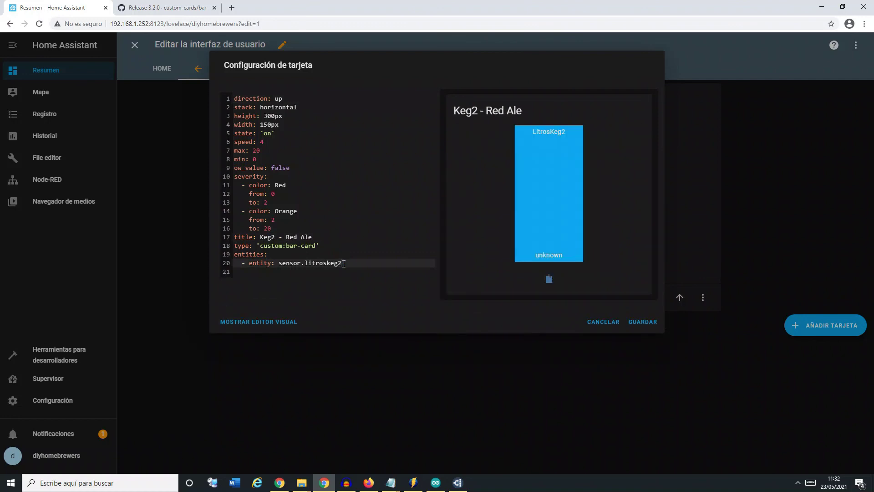
pyautogui.click(642, 322)
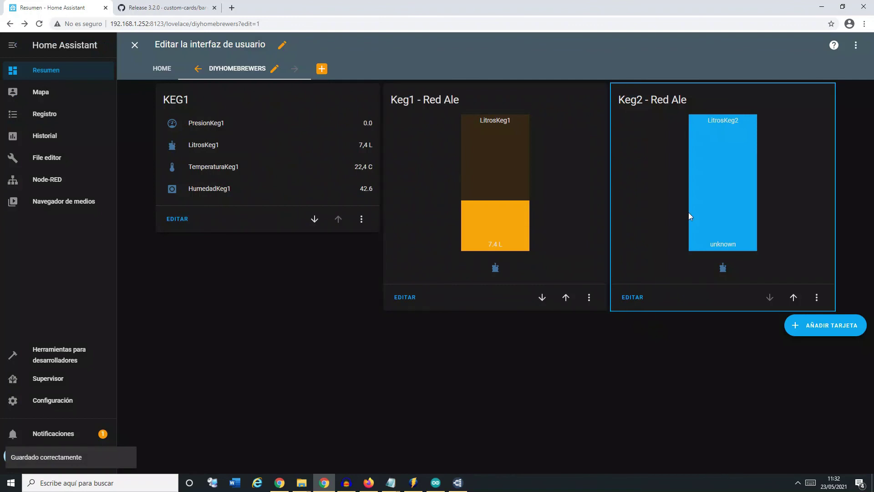